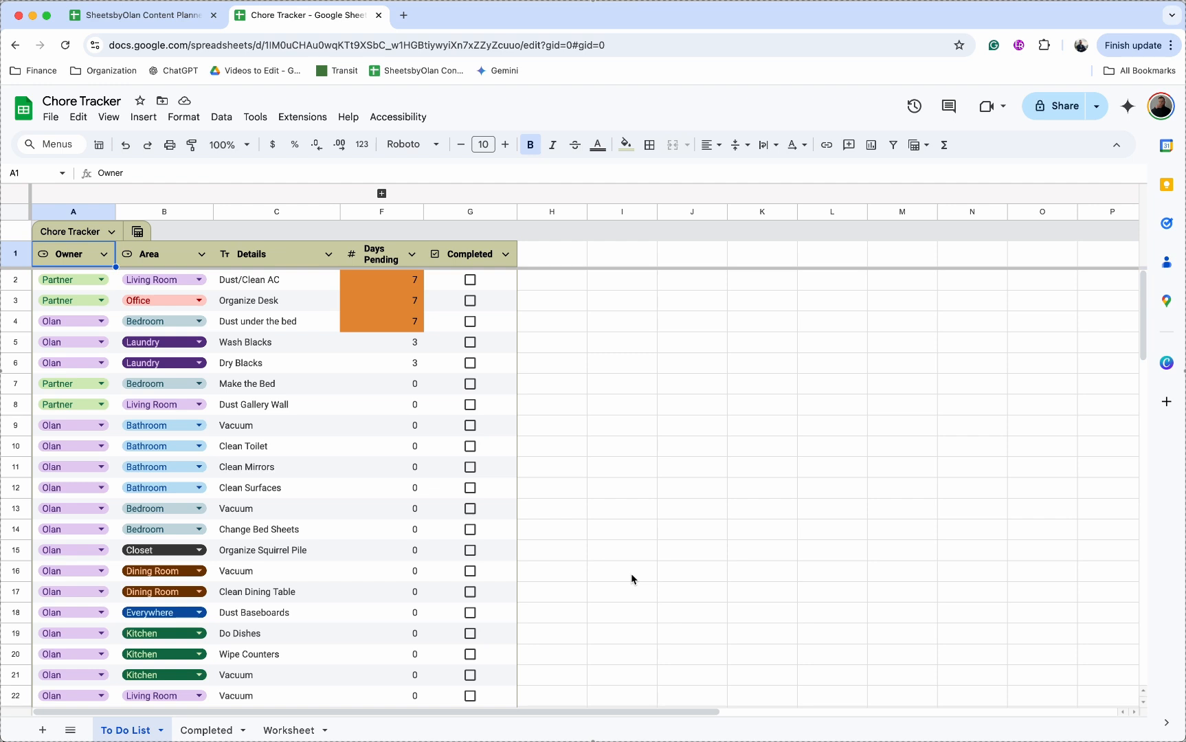
Step: Tick Organize Desk's Completed checkbox in G3 so it drops off the To Do List
click(472, 302)
click(550, 309)
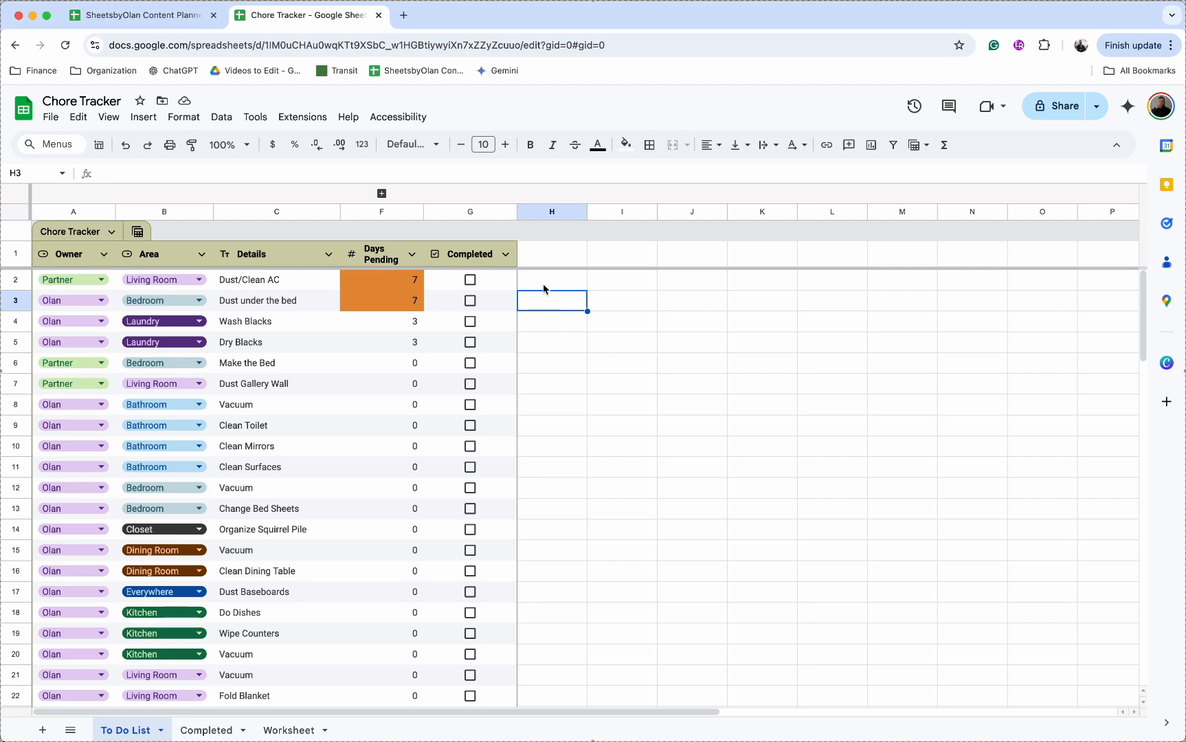
Step: Switch to the Worksheet sheet and inspect the Vacuum chores in rows 8 and 16
click(288, 729)
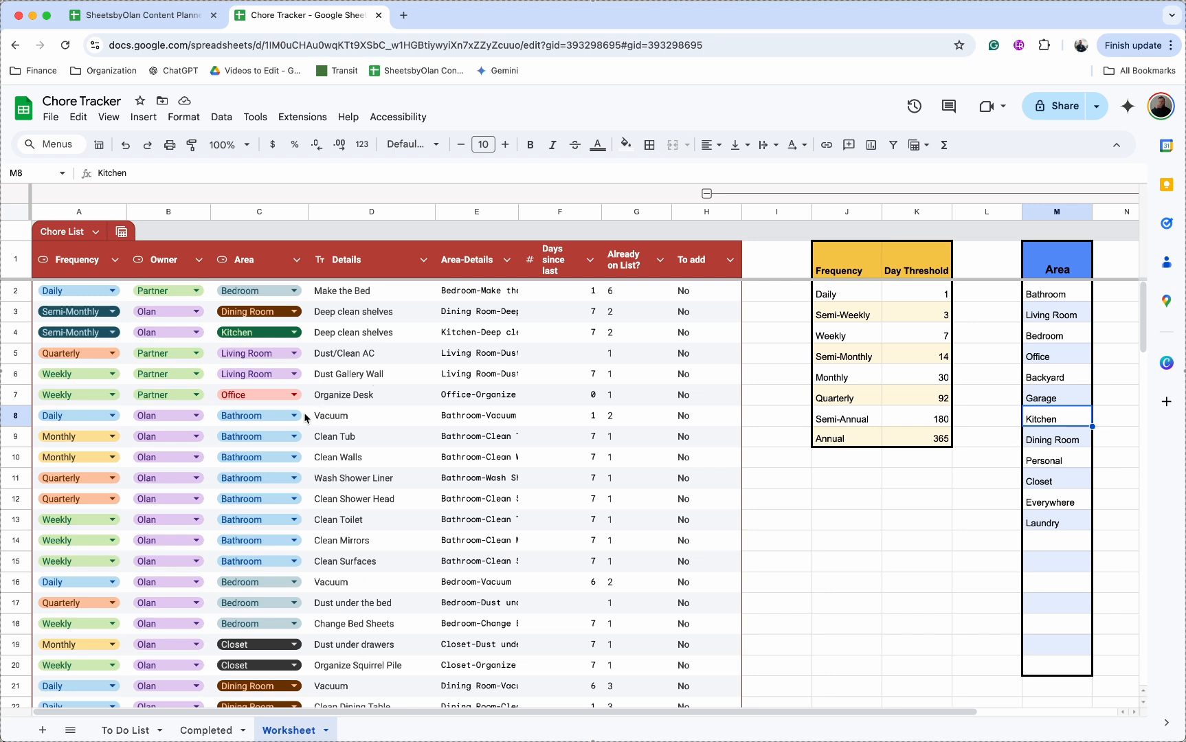
click(404, 417)
click(495, 416)
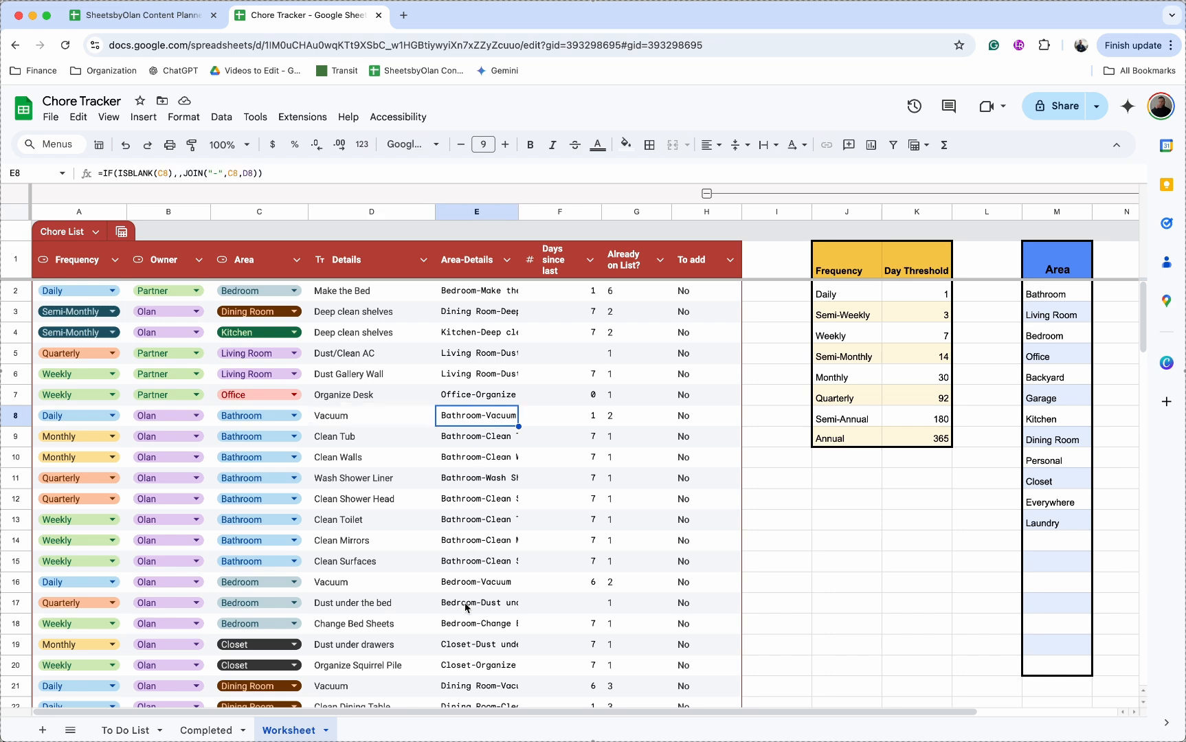
click(478, 579)
click(410, 590)
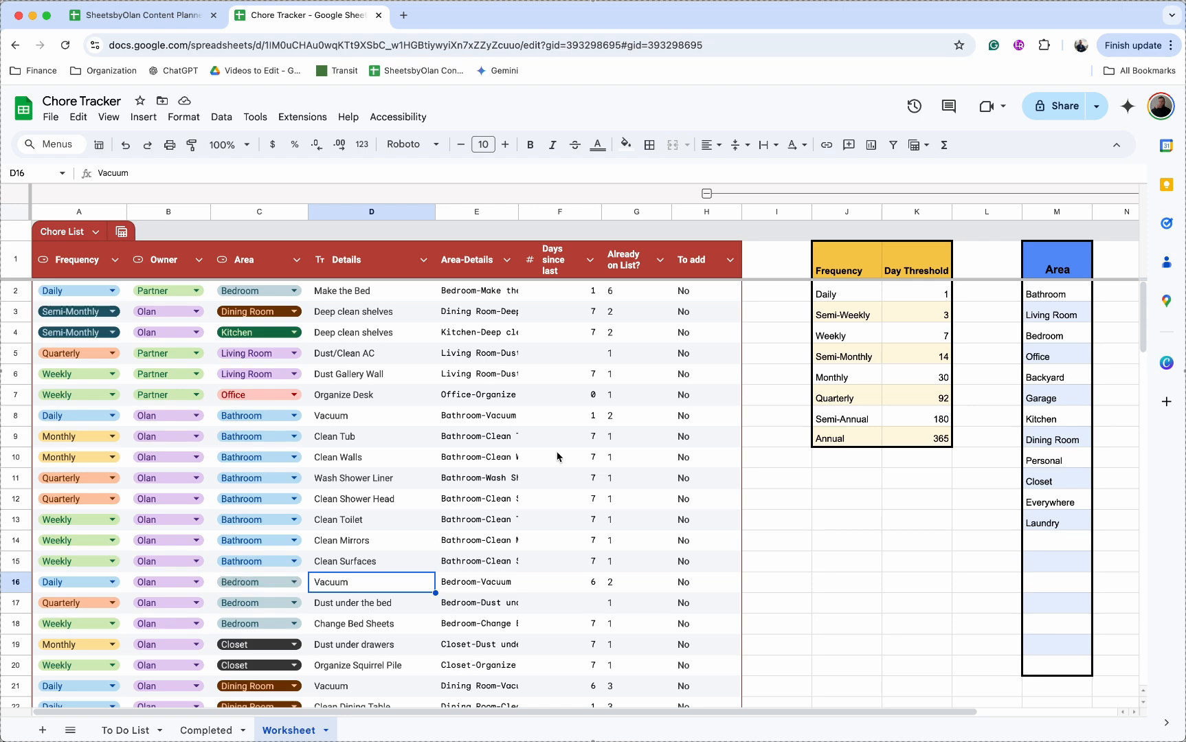
Step: Review the Owner names and the Area list from Bathroom to Laundry, then open C6's Area choices
scroll(745, 416, right, 5)
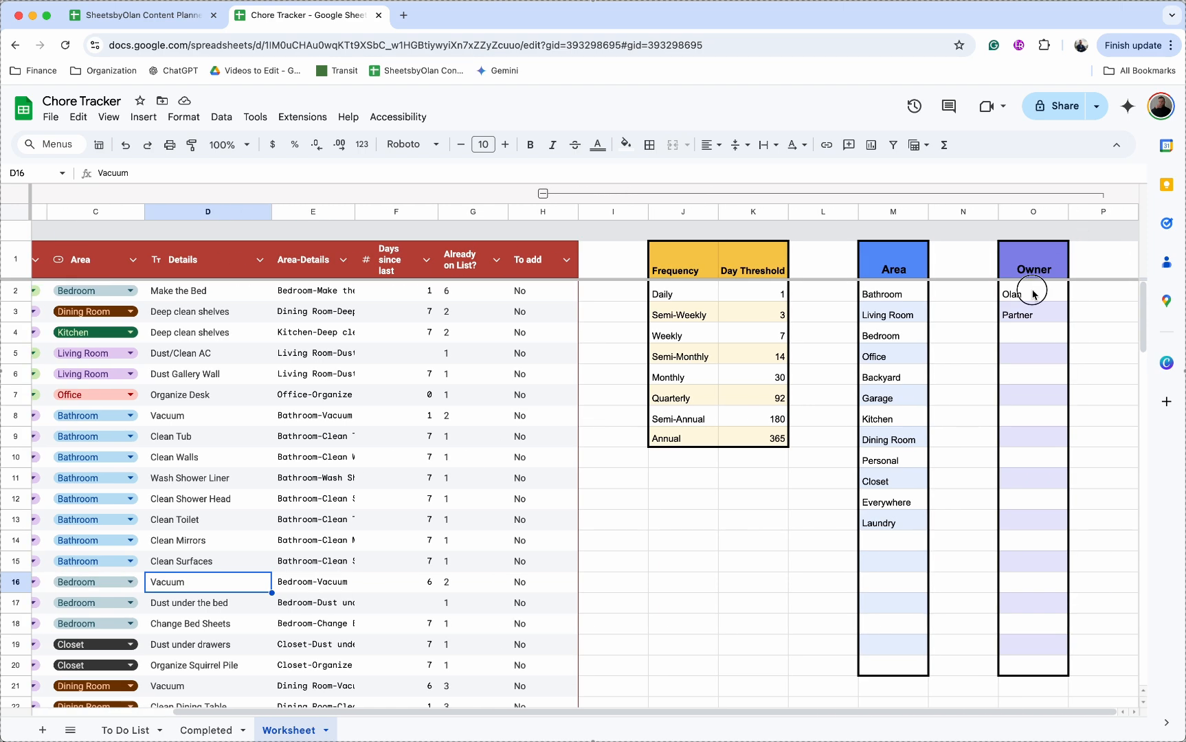
drag(1035, 294, 1031, 315)
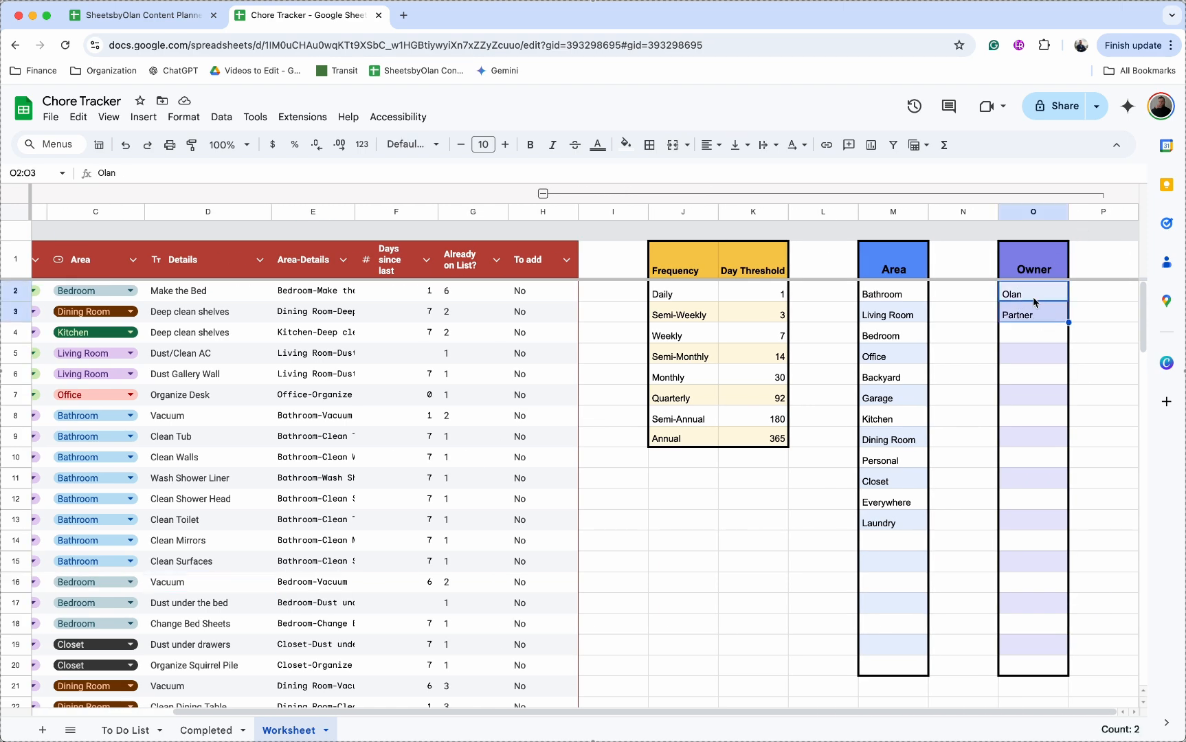
click(1033, 313)
drag(914, 296, 898, 523)
click(898, 523)
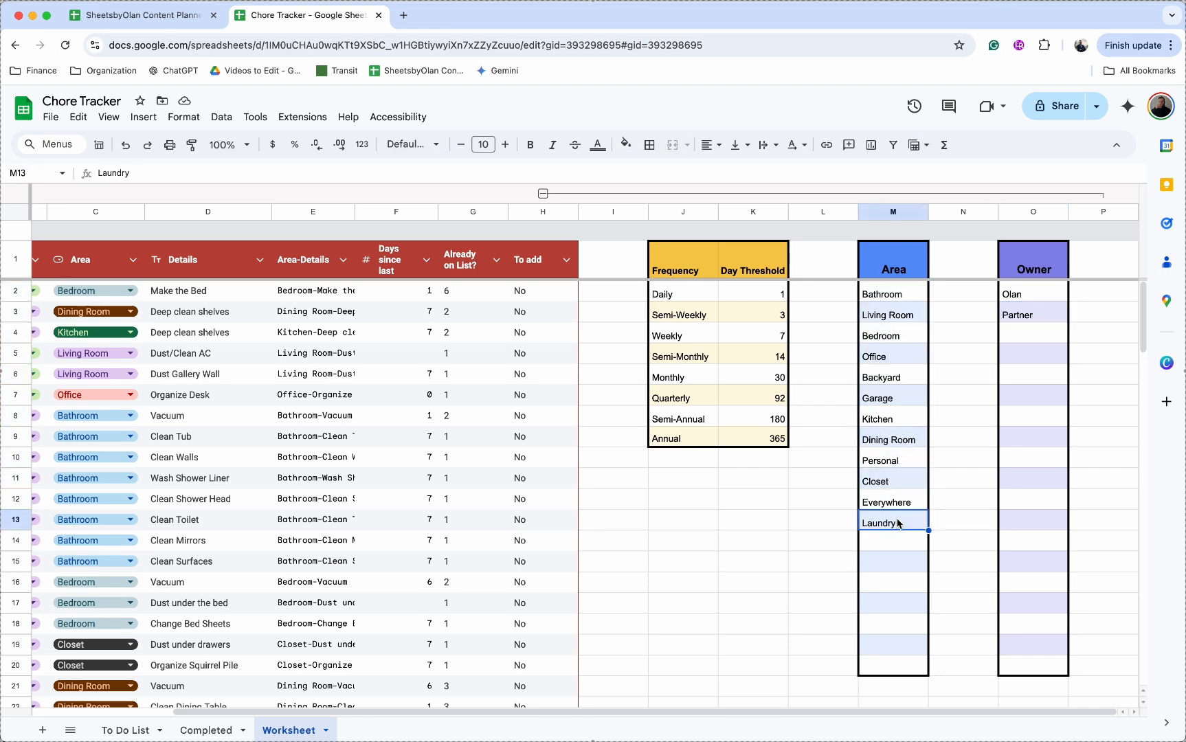
scroll(898, 523, left, 5)
click(282, 374)
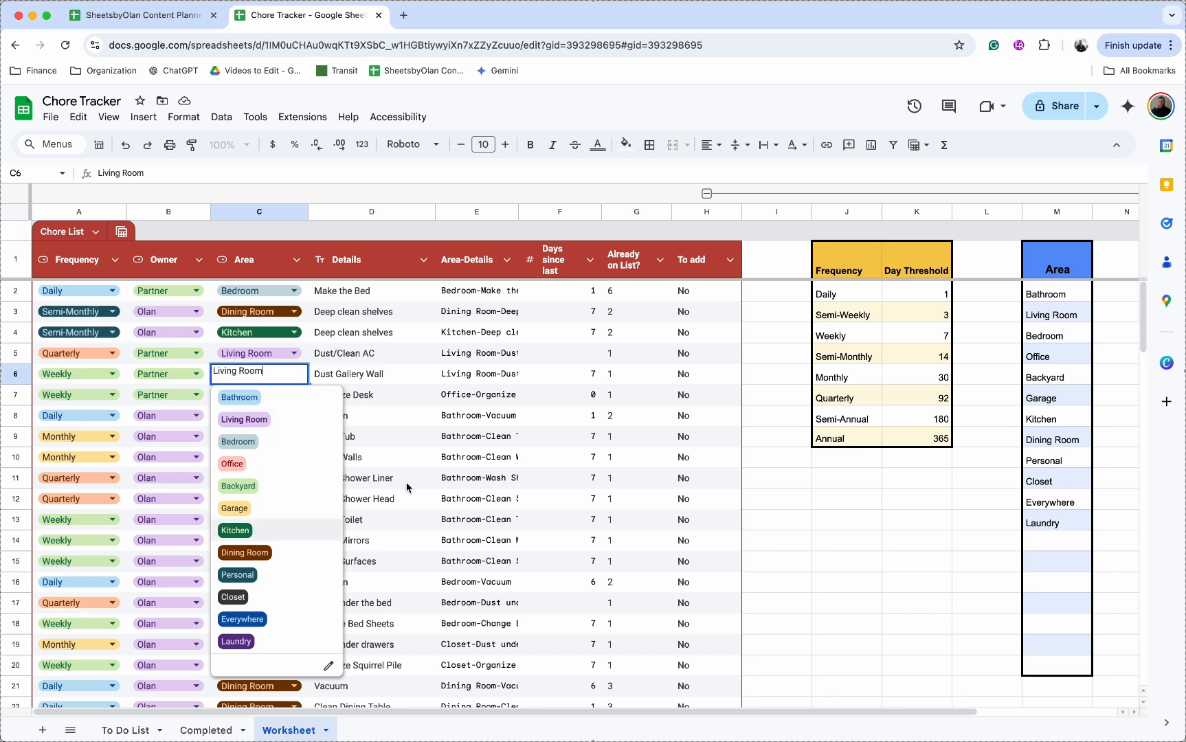
Step: Add 'test' as a new entry below the Area list in M14
click(1052, 541)
text(test)
key(Return)
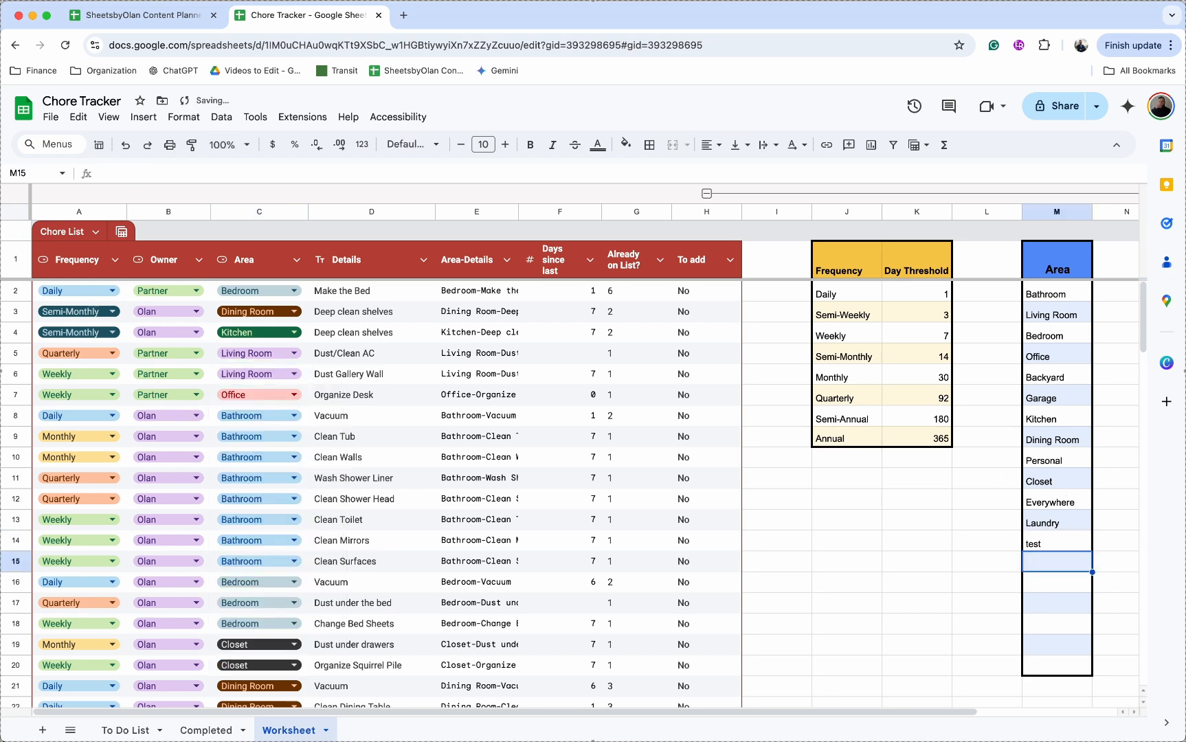
Step: Edit the Area dropdown rules to give the test chip a dark grey colour
click(261, 478)
scroll(257, 632, down, 3)
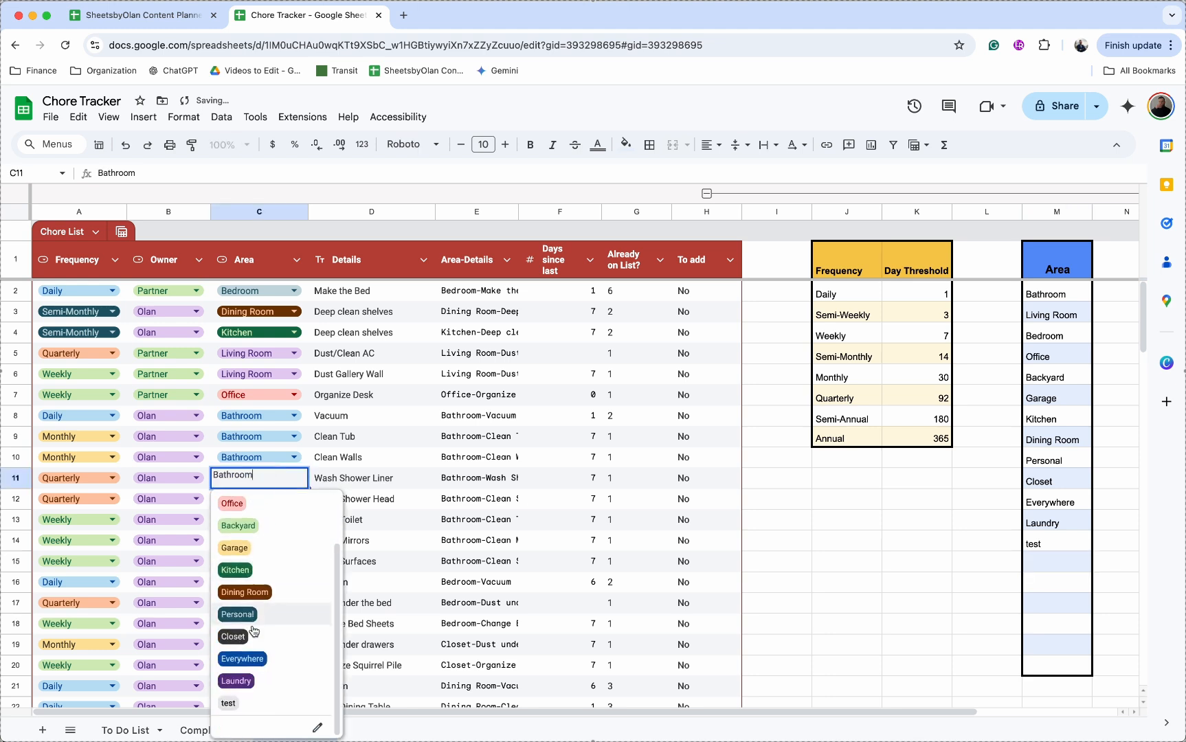
click(316, 727)
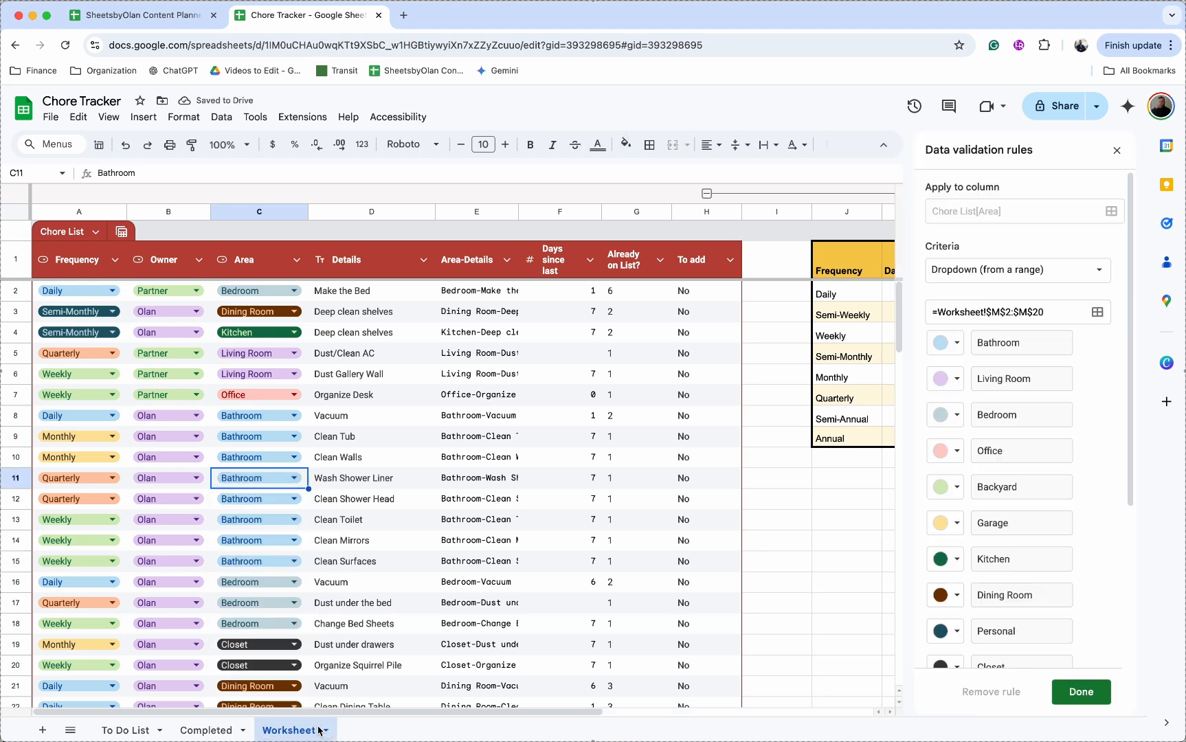
scroll(1083, 567, down, 3)
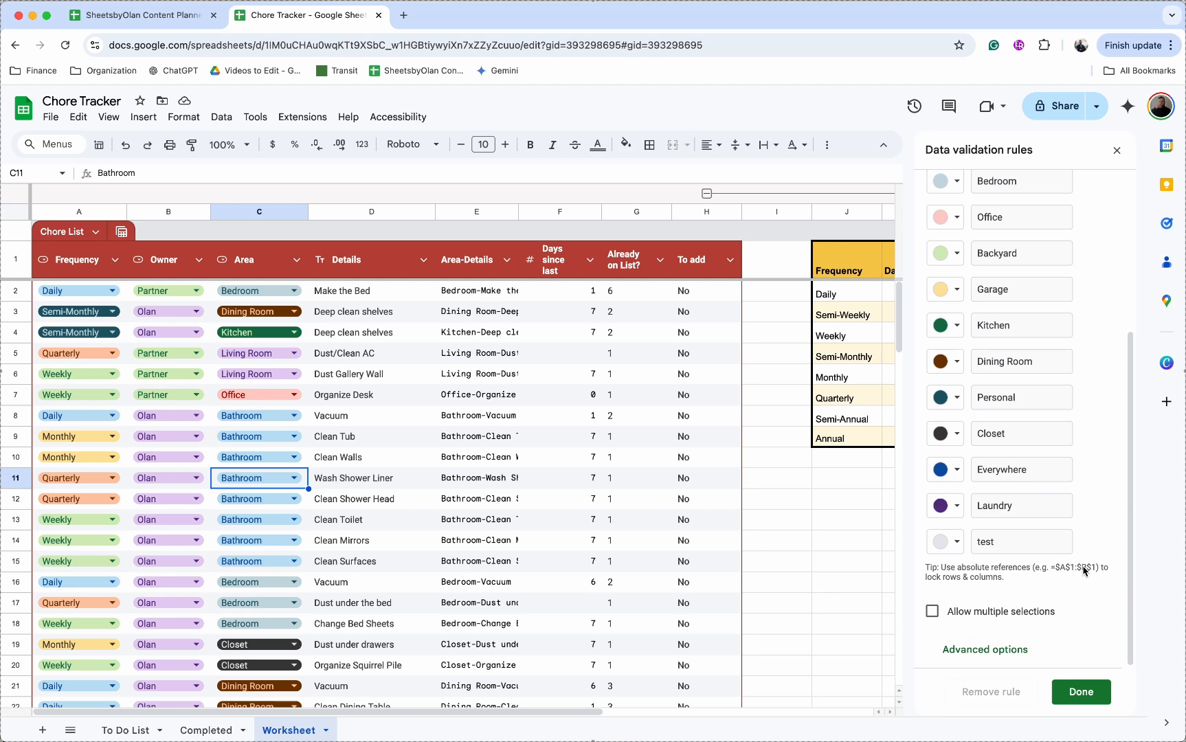
click(946, 548)
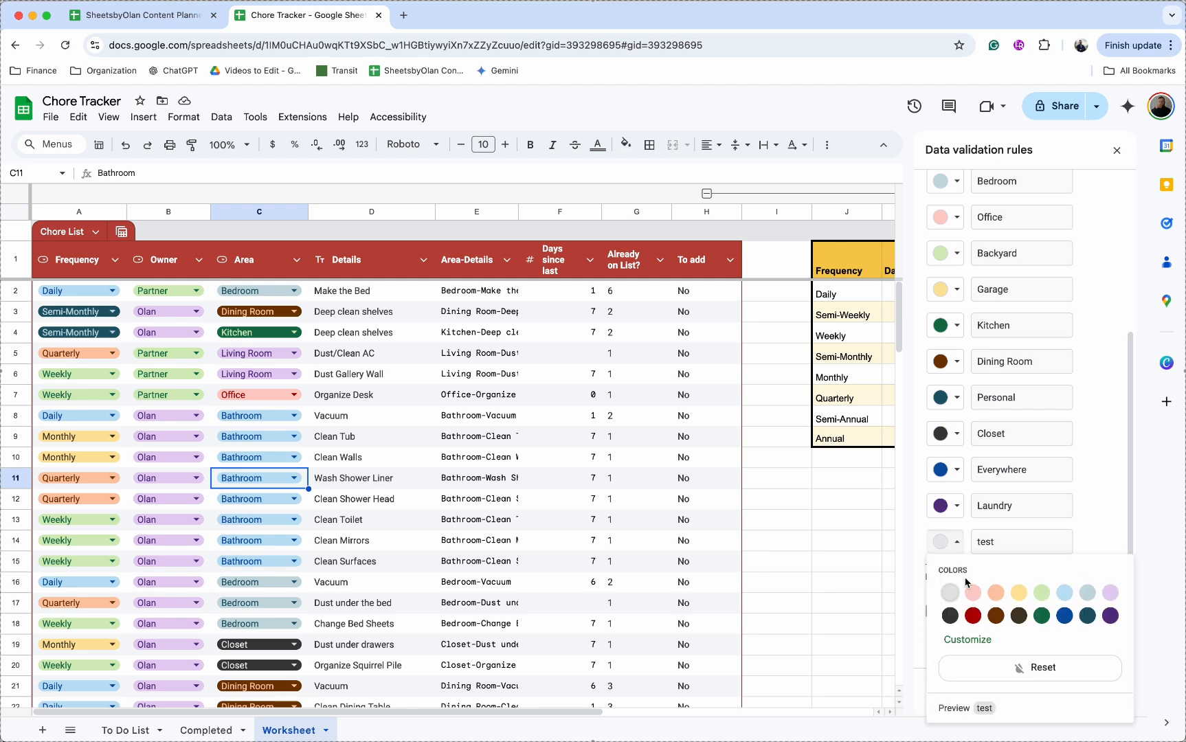
click(955, 622)
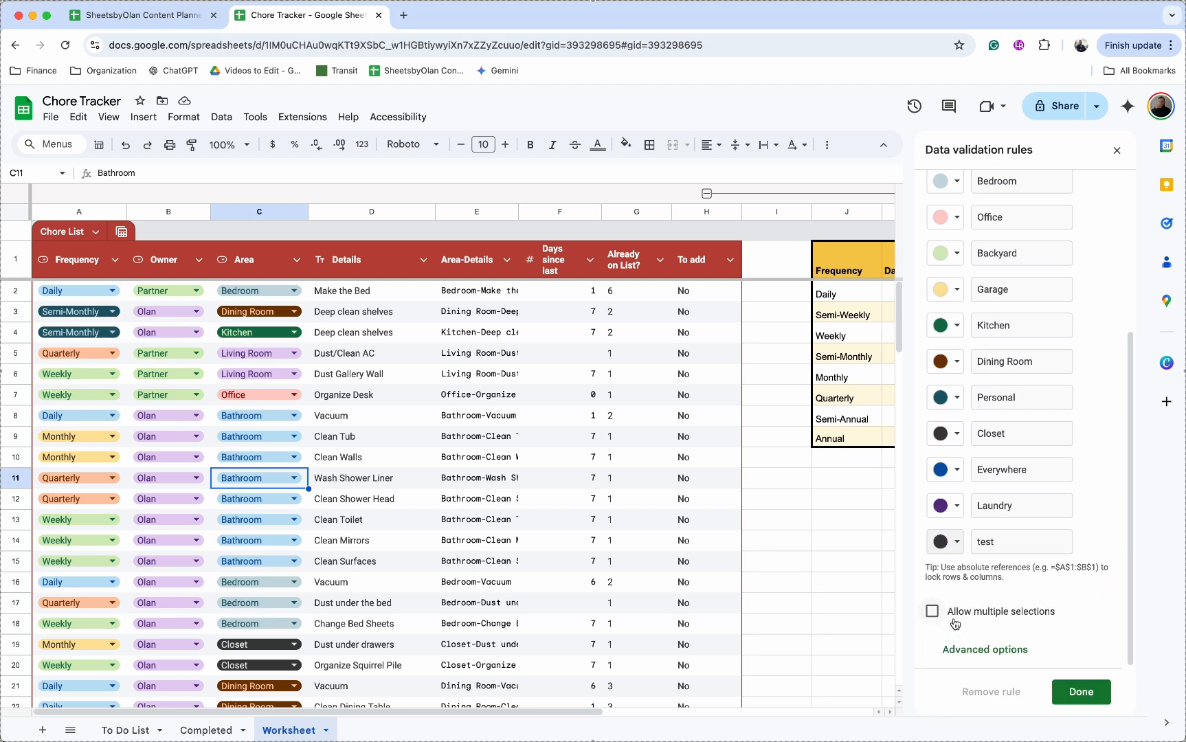
click(1081, 690)
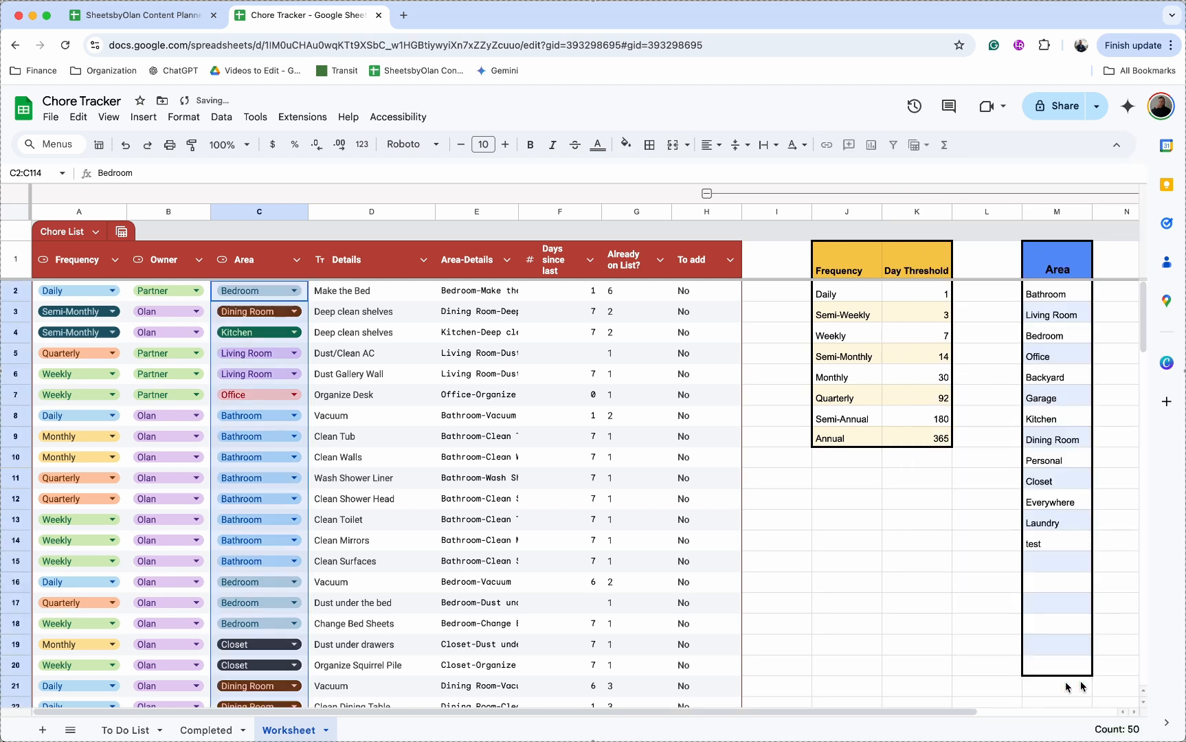
Step: Set Wash Shower Liner's Area in C11 to test, then inspect the E11, F11, G11 and G9 formulas
double_click(282, 481)
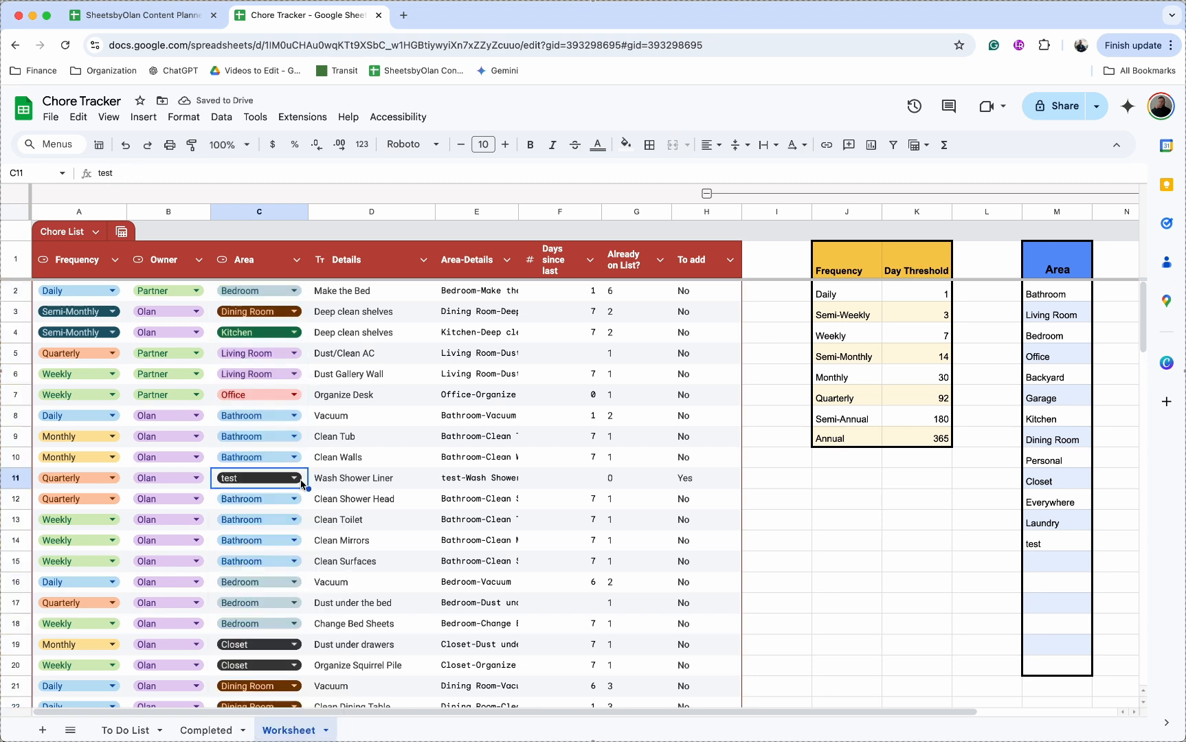
click(499, 481)
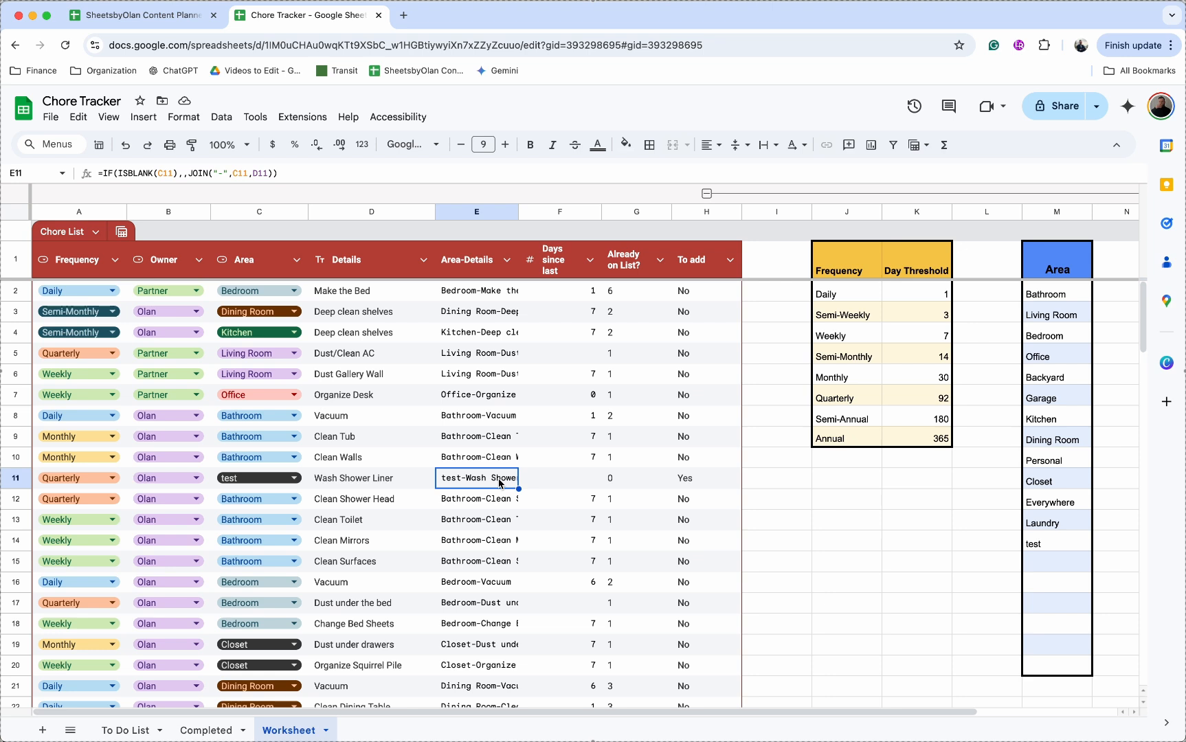
click(569, 488)
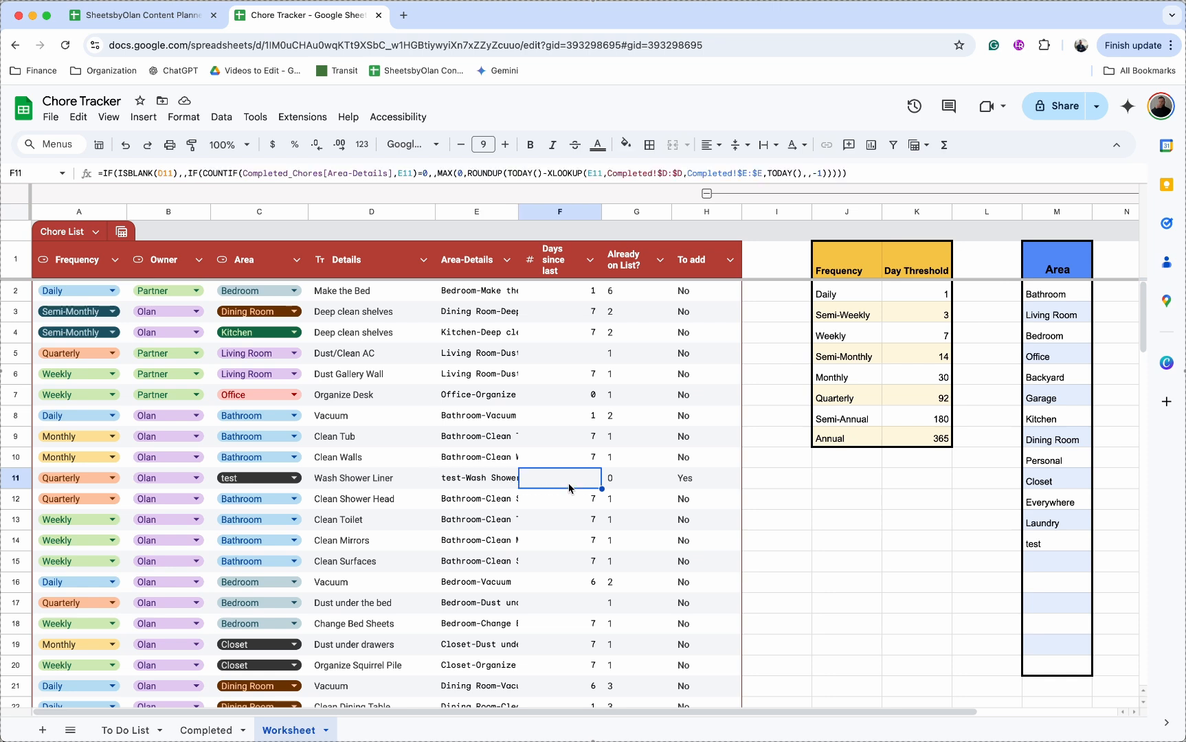
click(643, 483)
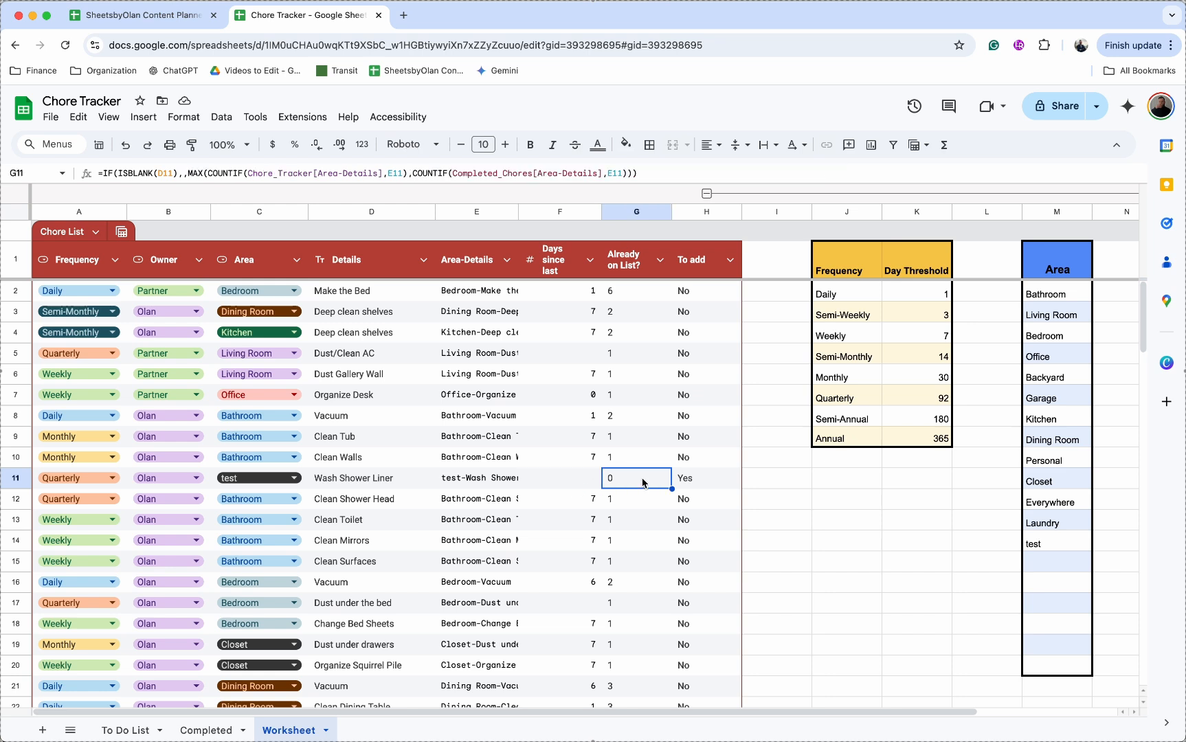
click(637, 440)
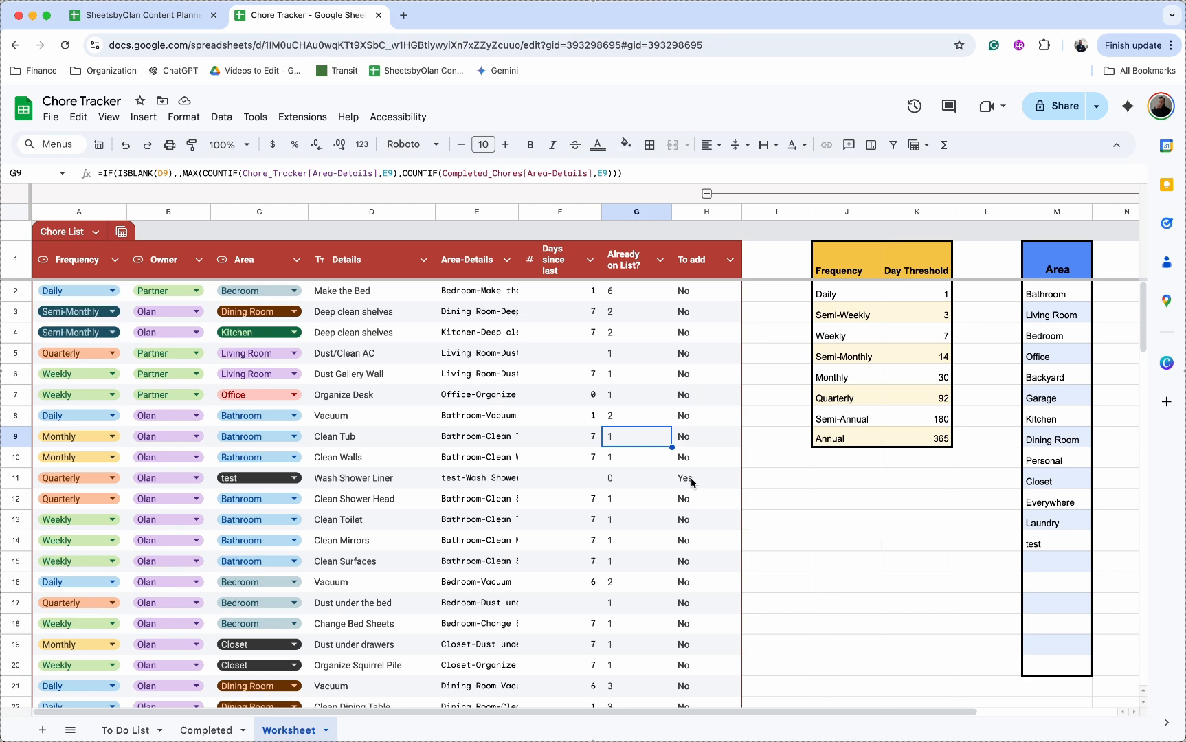
Step: Change Clean Tub's frequency in A9 to Semi-Weekly, then open the Add Tasks Apps Script project
click(588, 443)
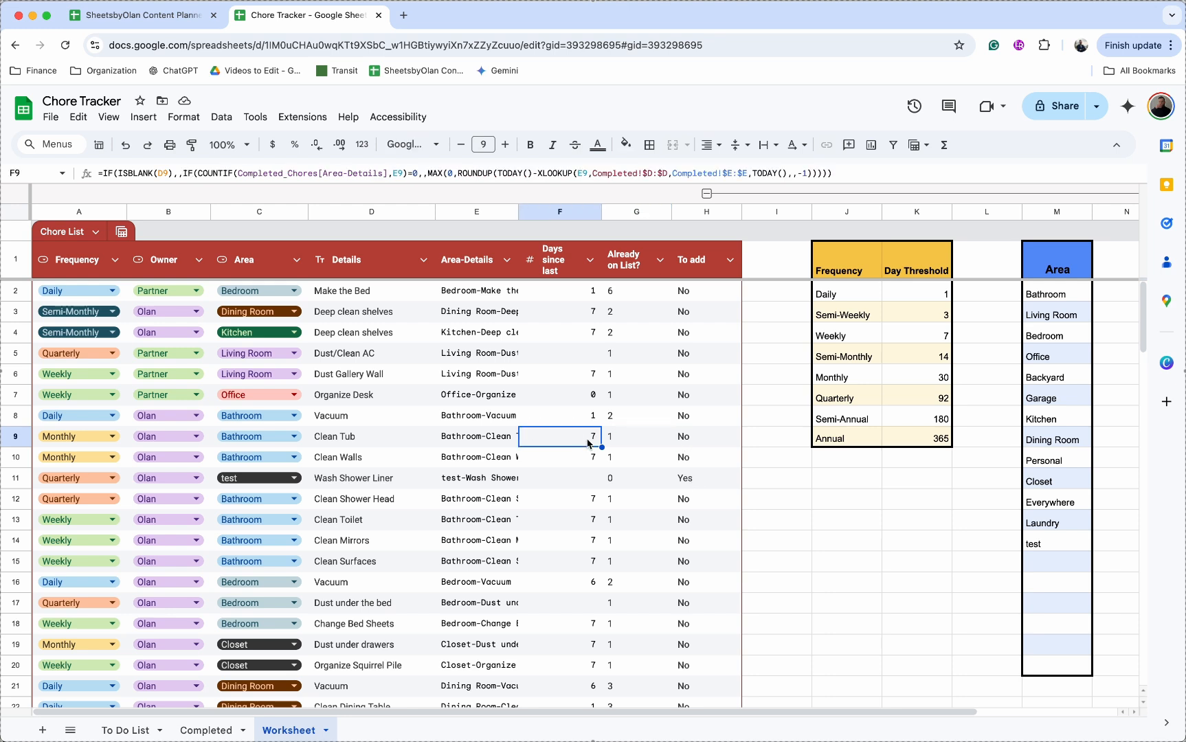
double_click(82, 436)
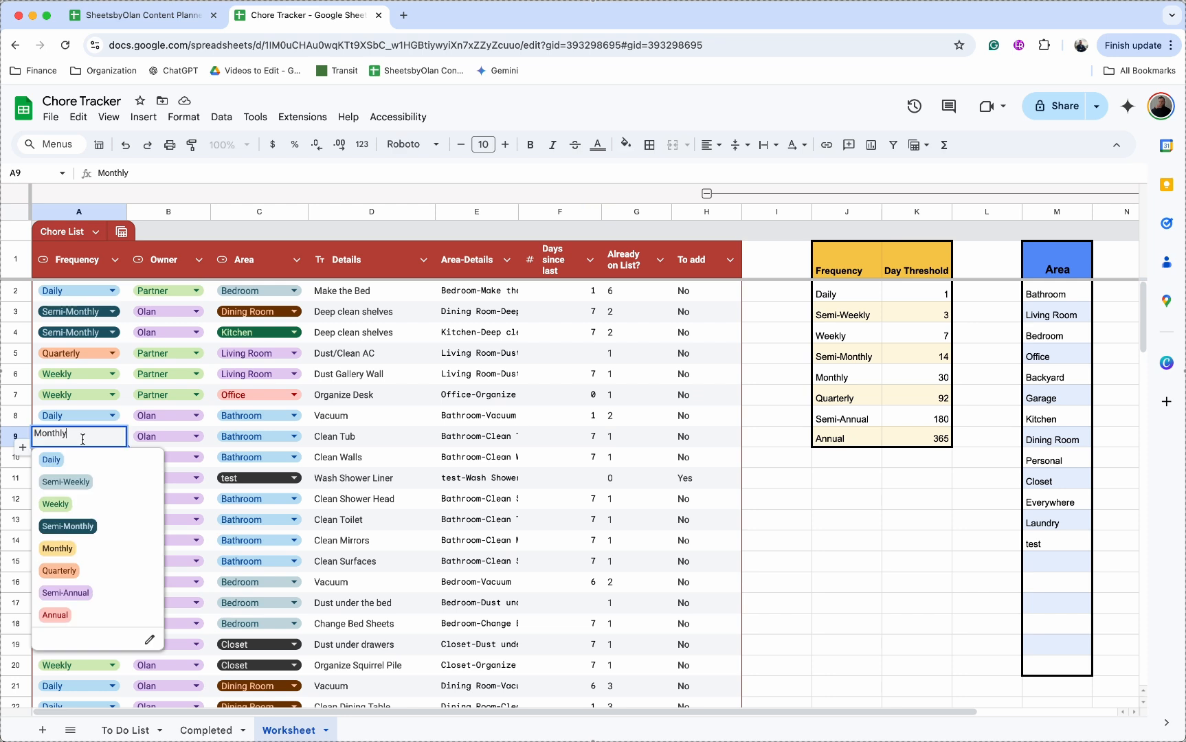
click(81, 481)
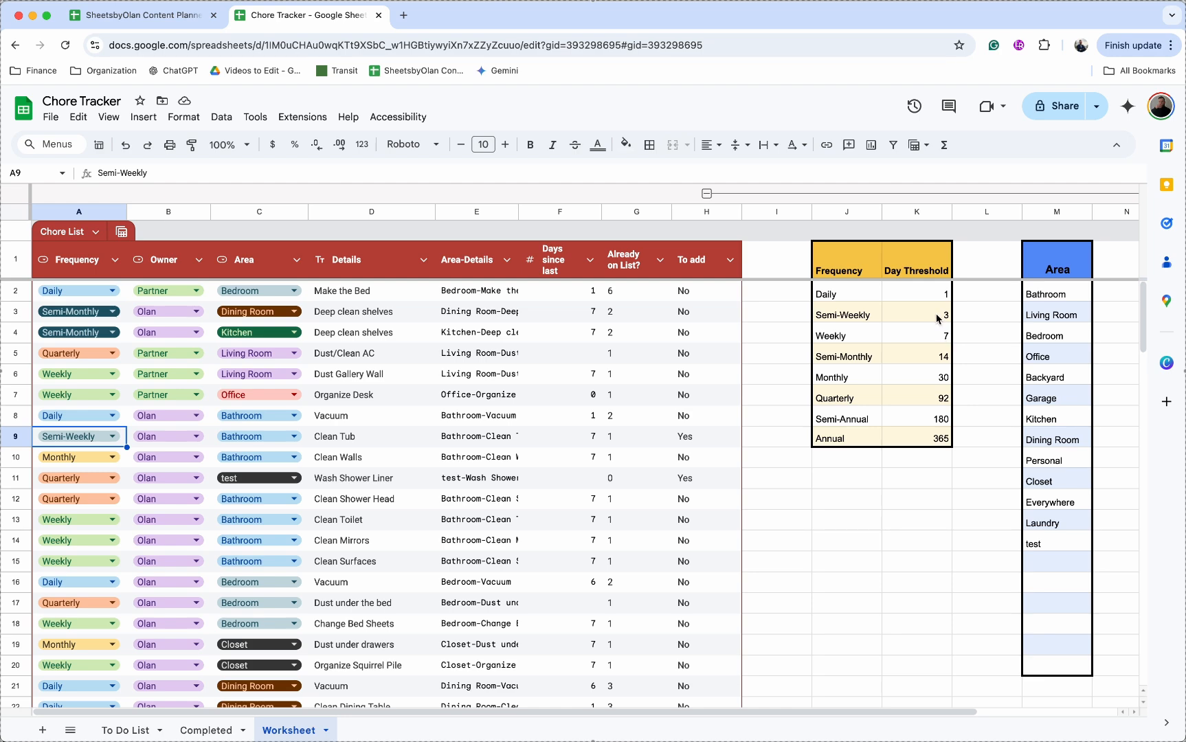
click(302, 117)
click(325, 193)
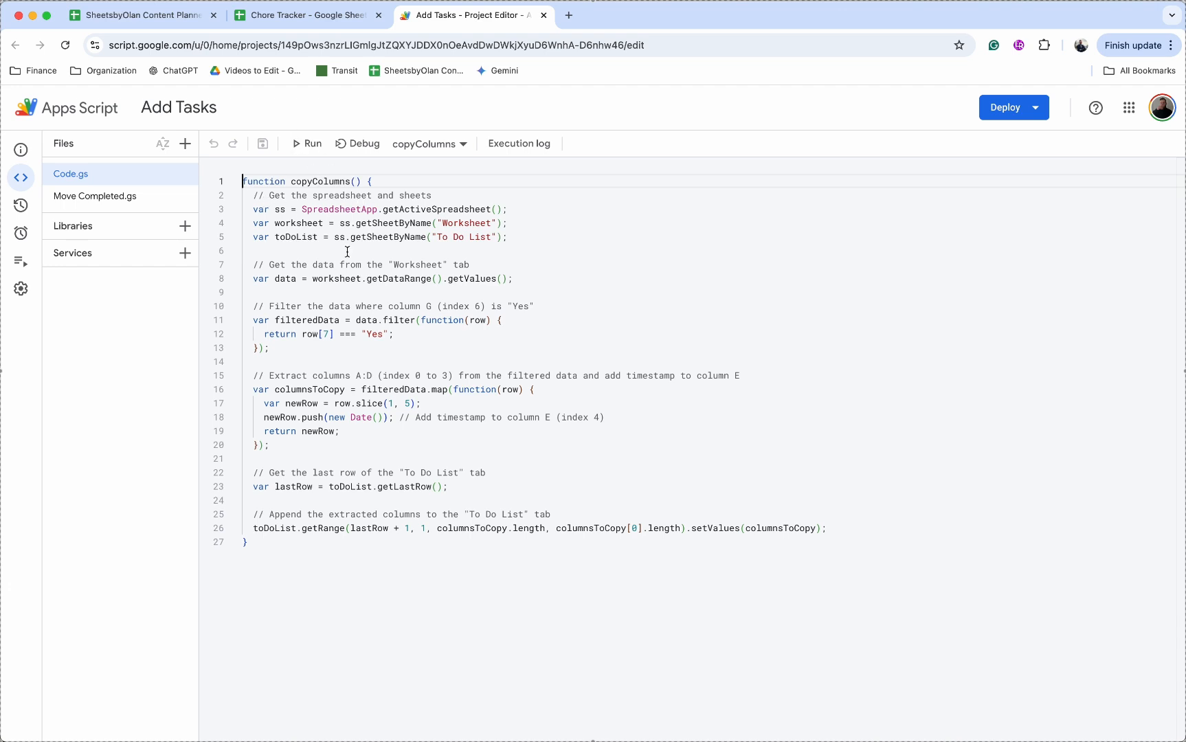
Step: Run copyColumns until execution completes, view the Triggers page, and return to the Chore Tracker tab
click(308, 144)
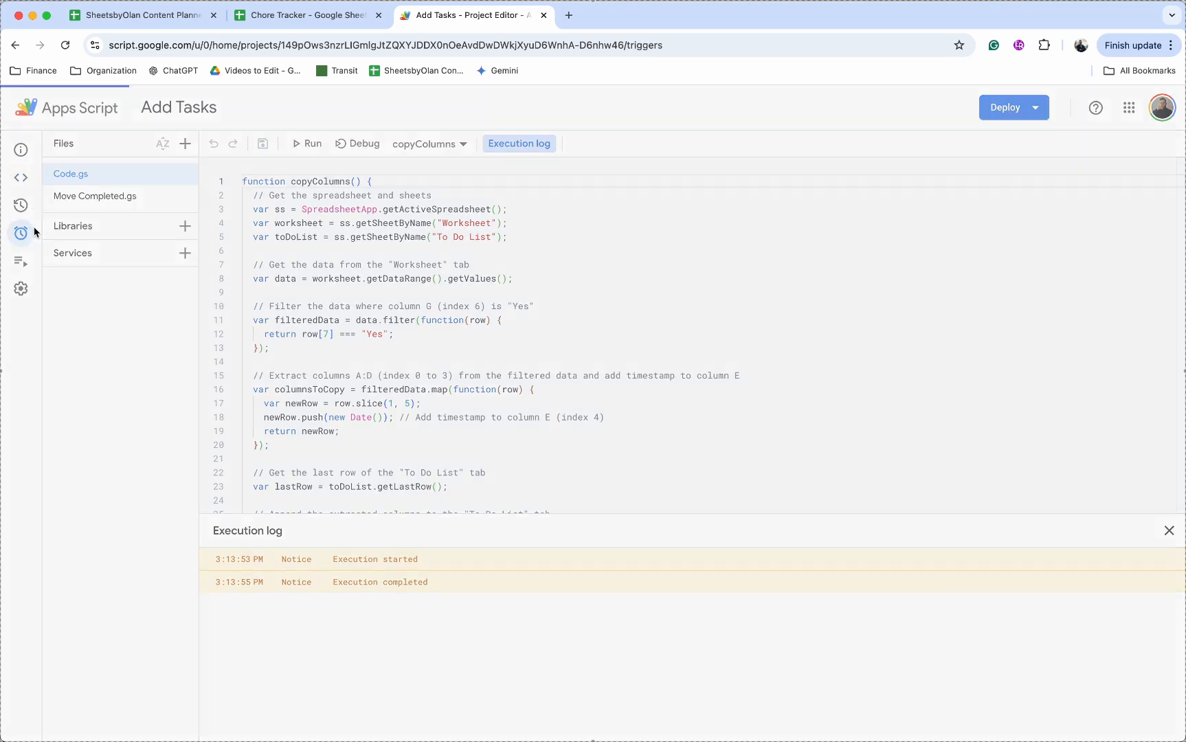
click(24, 233)
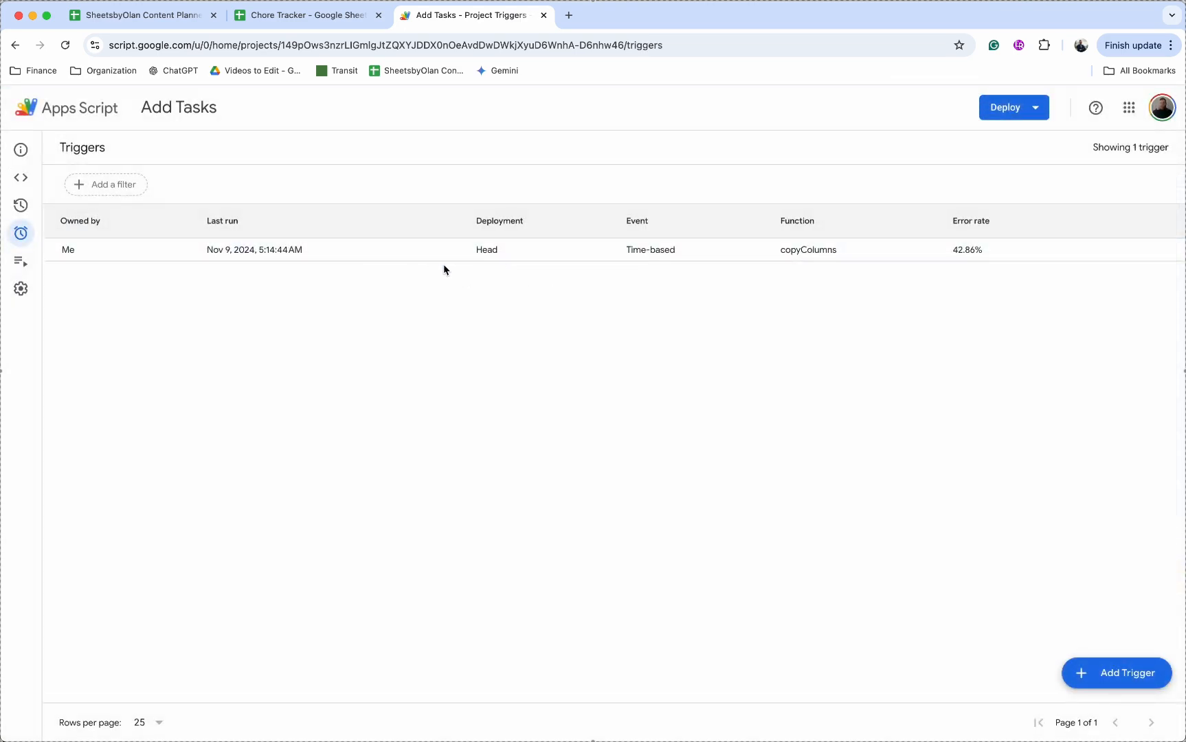
click(326, 15)
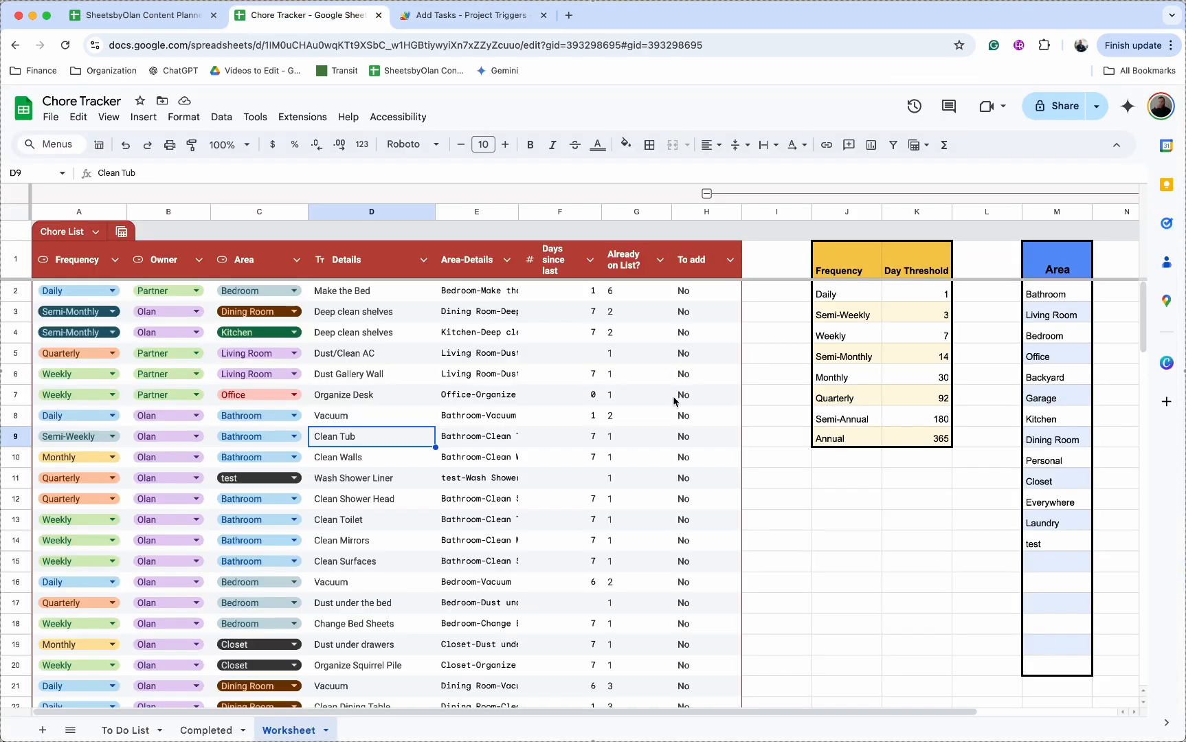
Step: On the To Do List sheet, check the newly added Wash Shower Liner chore row
click(103, 730)
scroll(317, 547, down, 10)
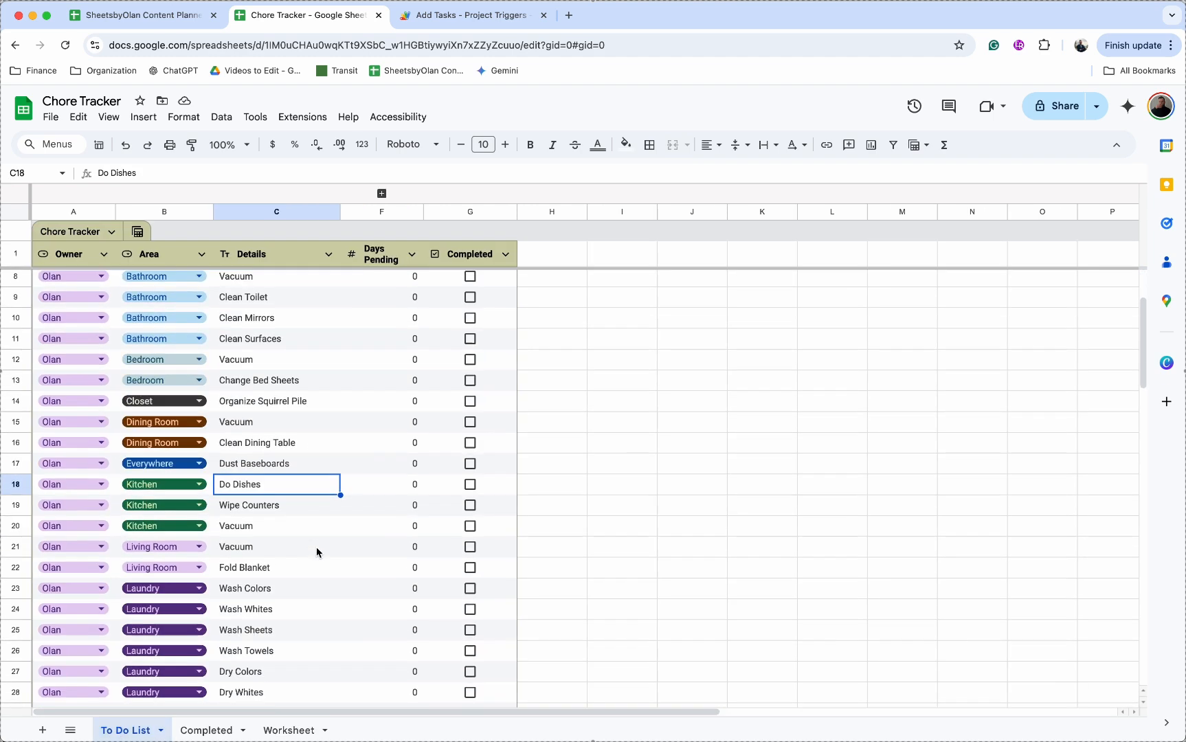
scroll(316, 552, up, 1)
click(265, 445)
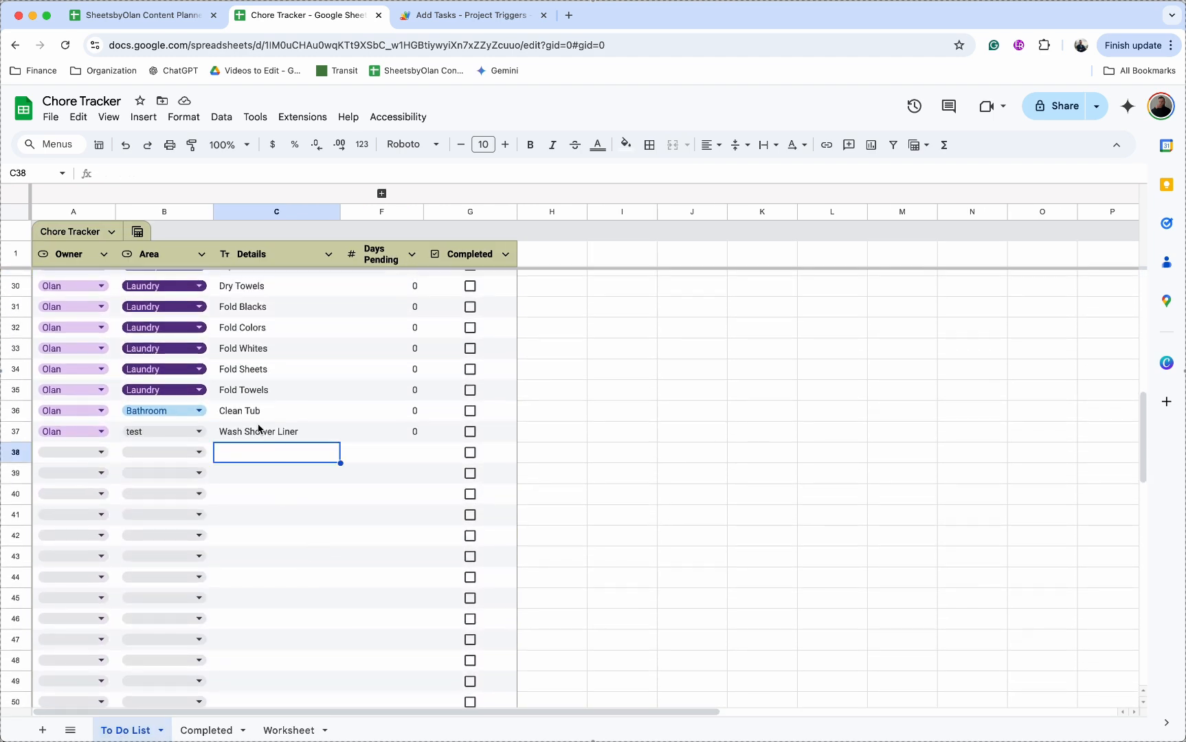
click(260, 430)
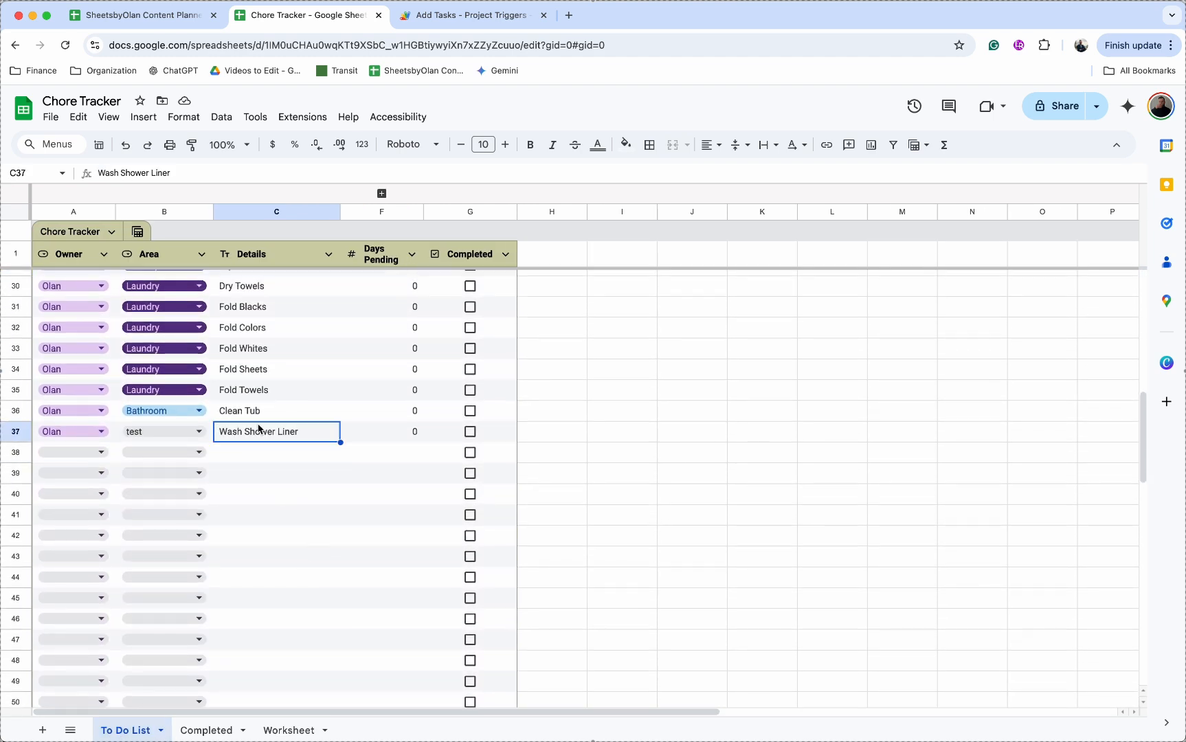
Step: View the data validation rules behind row 37's Area dropdown, then close them
click(199, 432)
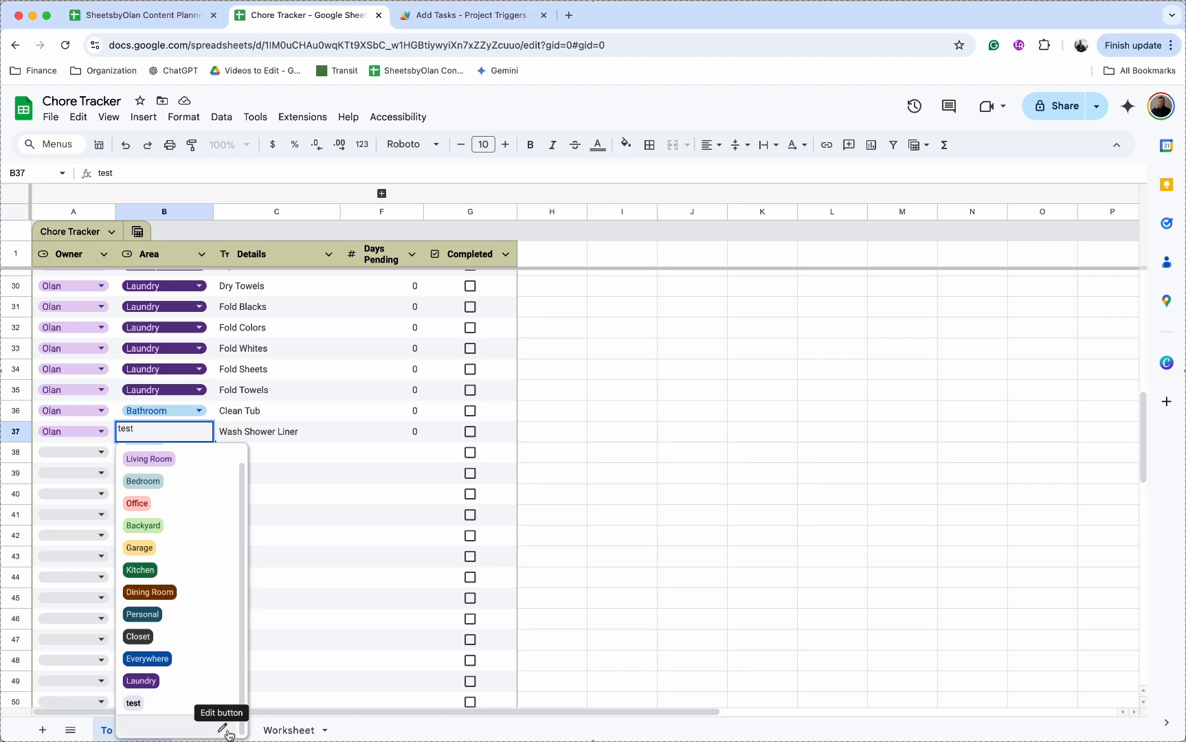
click(222, 727)
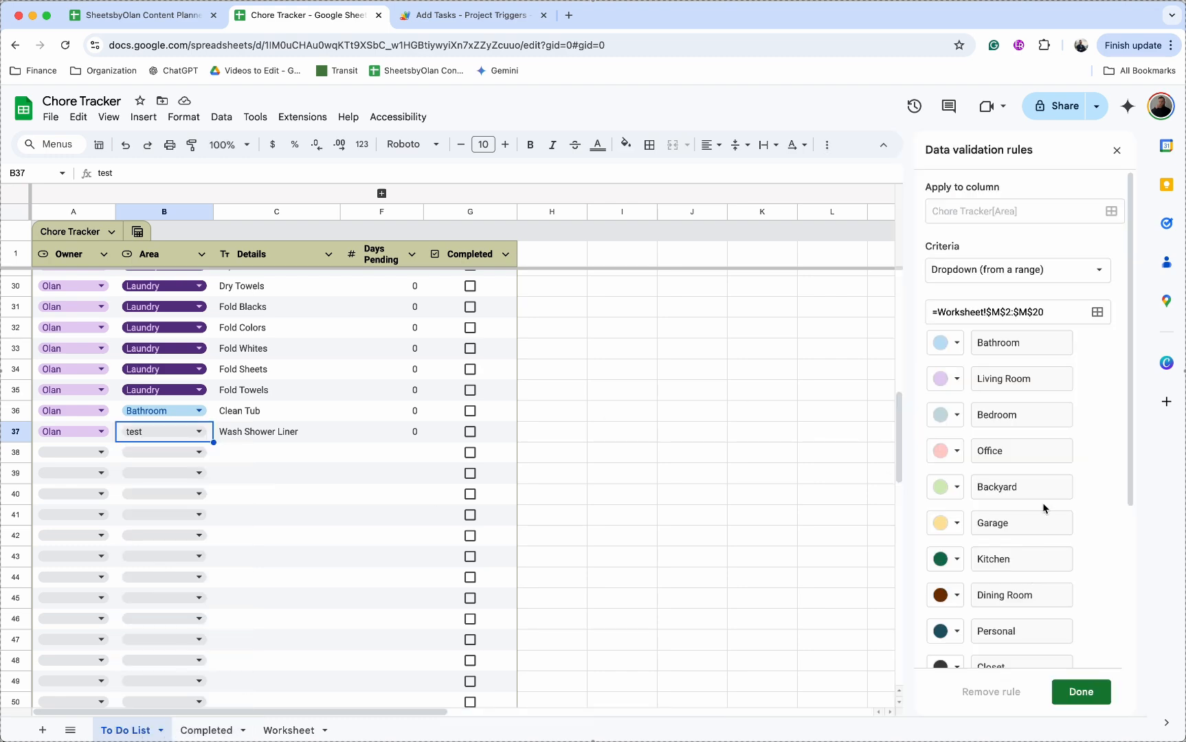
scroll(1055, 616, down, 5)
click(1080, 692)
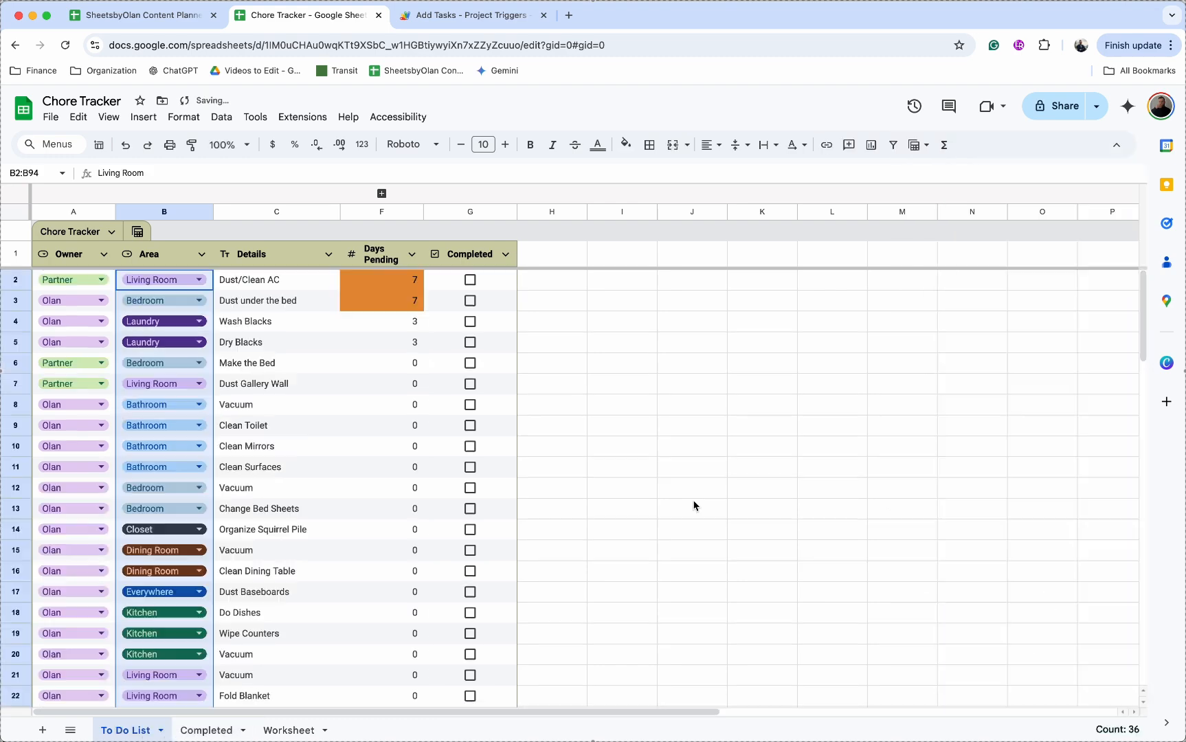
click(693, 507)
Step: Inspect the Days Pending formula in F3 and bring up the table's saved views
click(402, 300)
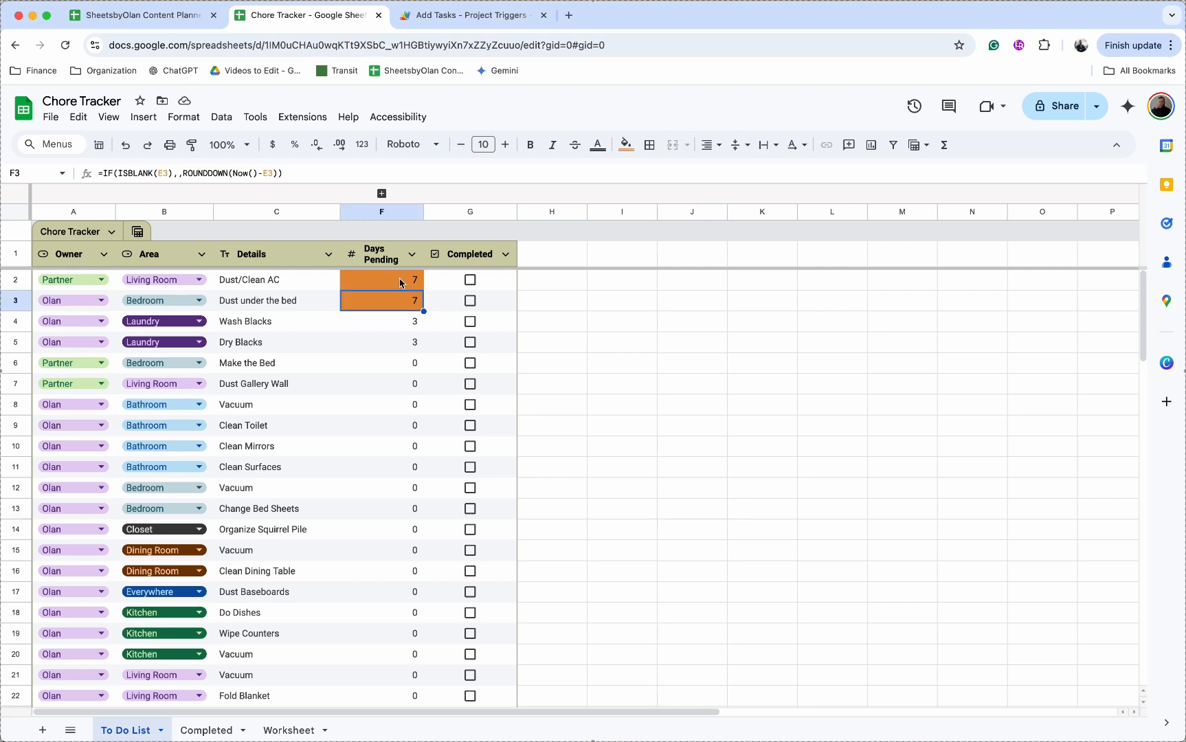
click(551, 321)
click(137, 232)
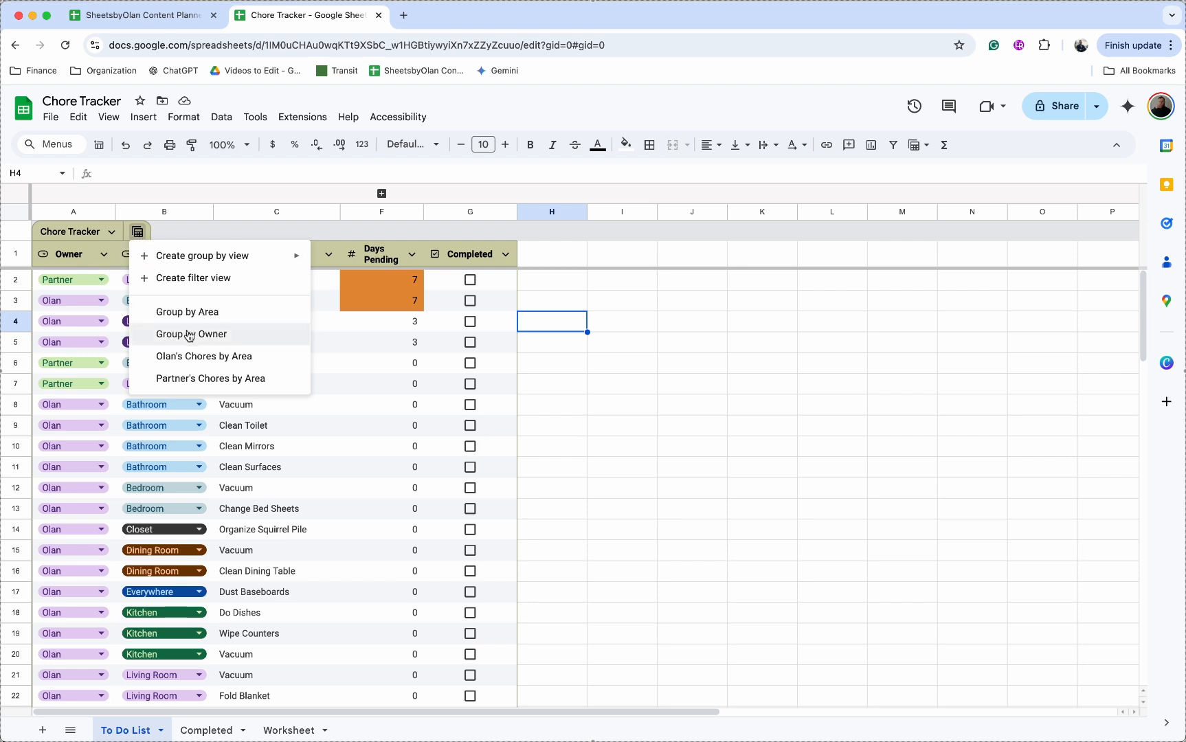
Step: Apply the 'Chores by Area' view and scroll through the owner's chores grouped by Area
click(198, 357)
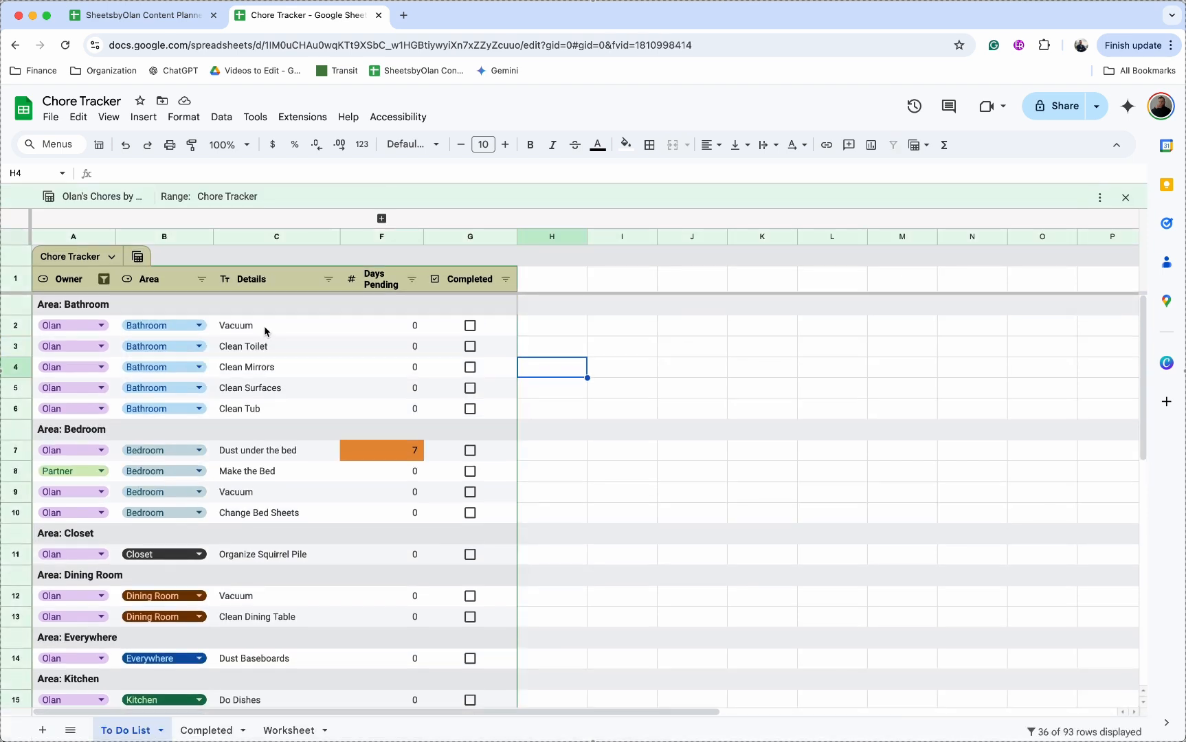
scroll(265, 332, down, 1)
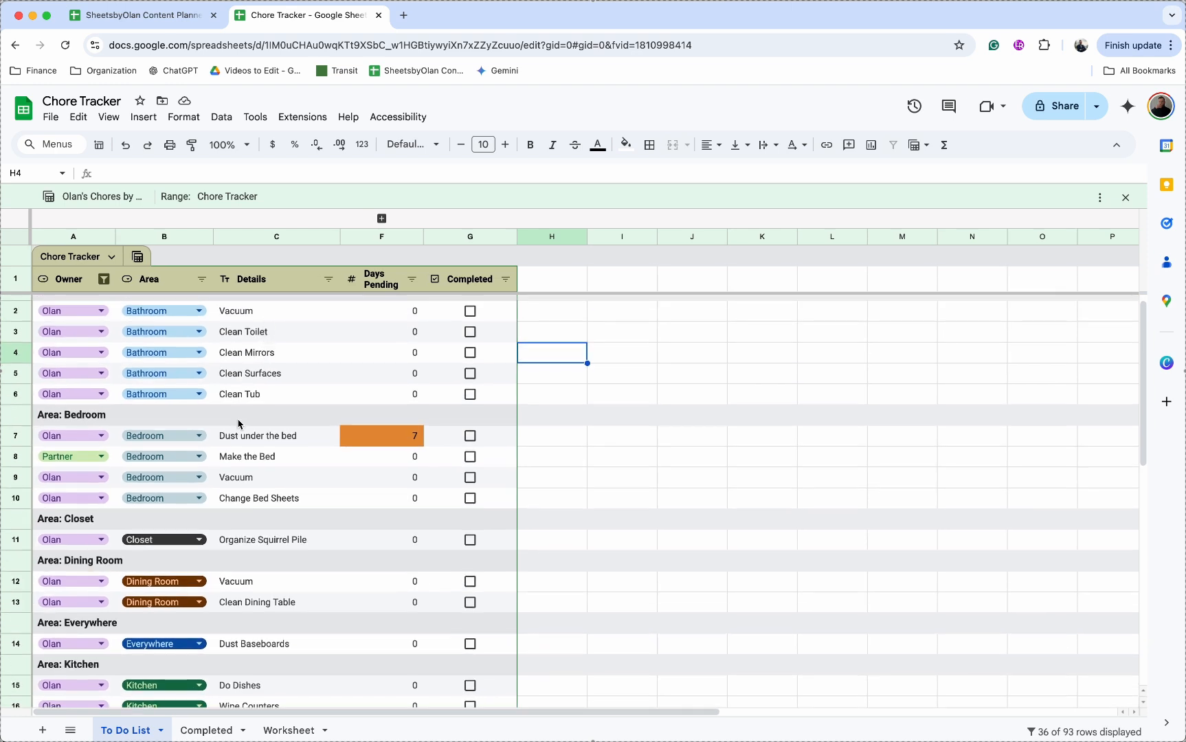
scroll(258, 522, down, 3)
scroll(258, 522, left, 1)
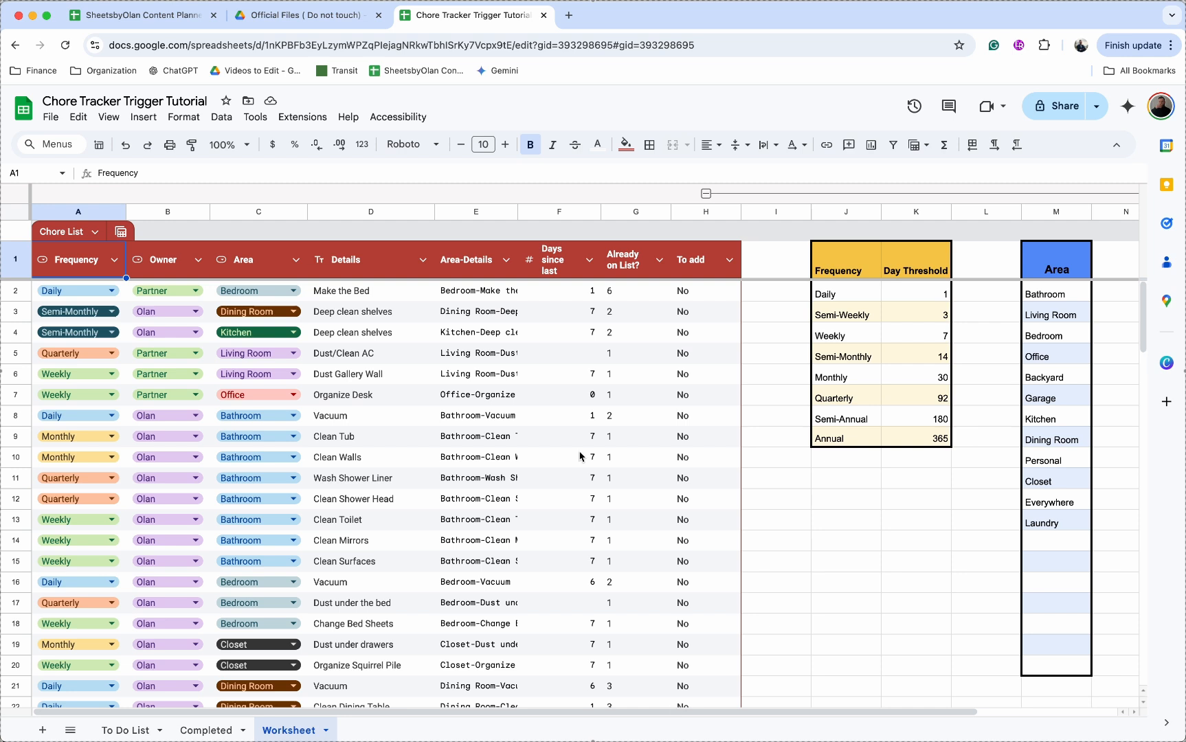
Step: Use Extensions > Apps Script to reopen the Add Tasks project's copyColumns code
click(318, 118)
click(297, 186)
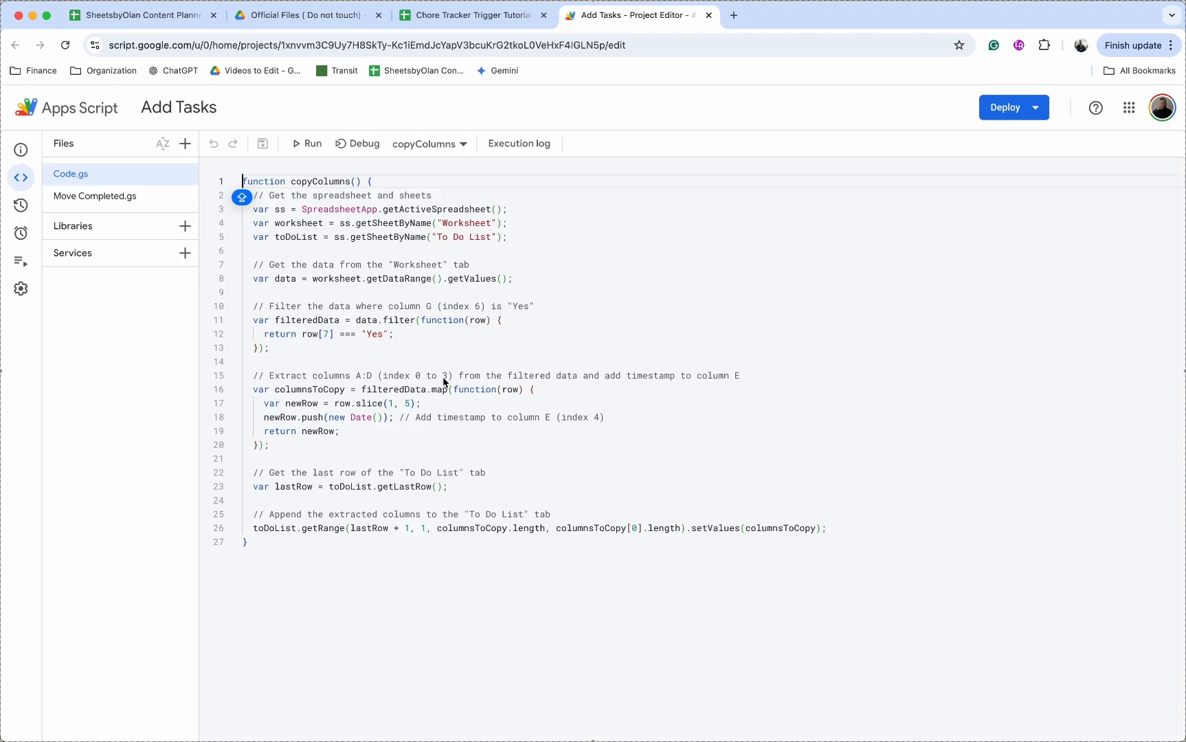
Step: Add a copyColumns trigger set to Time-driven, Day timer, Midnight to 1am, and save it
click(21, 234)
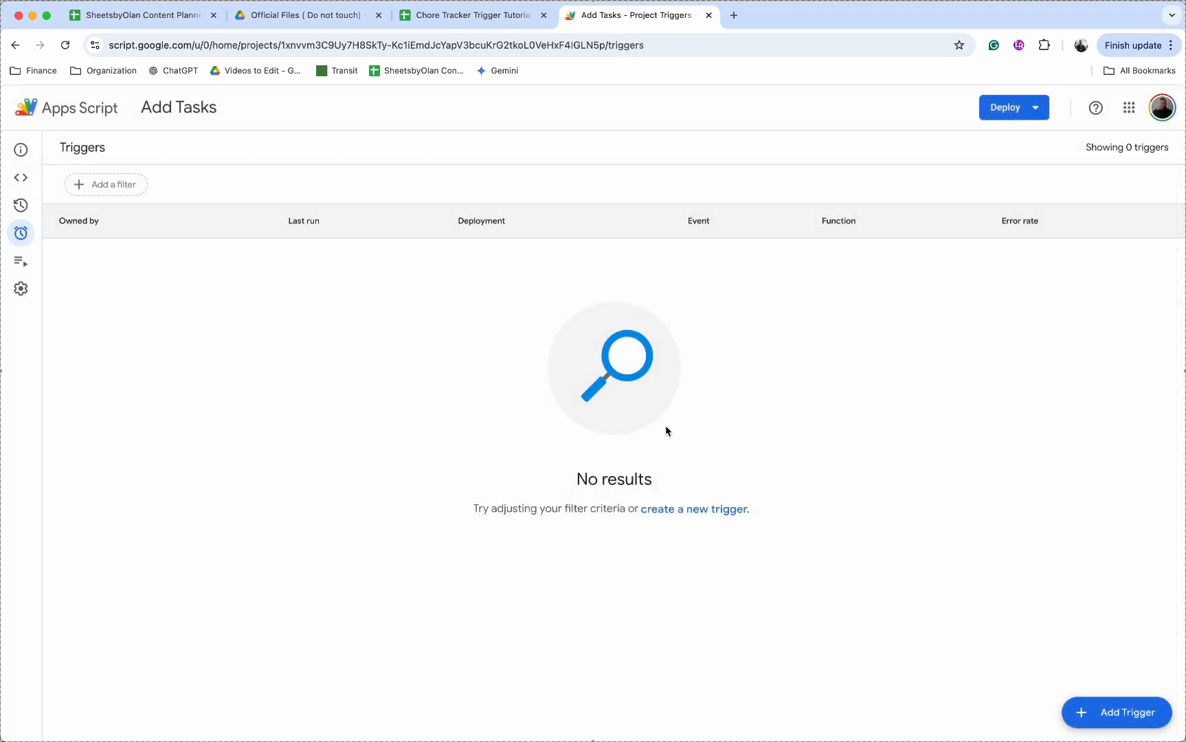
click(1133, 712)
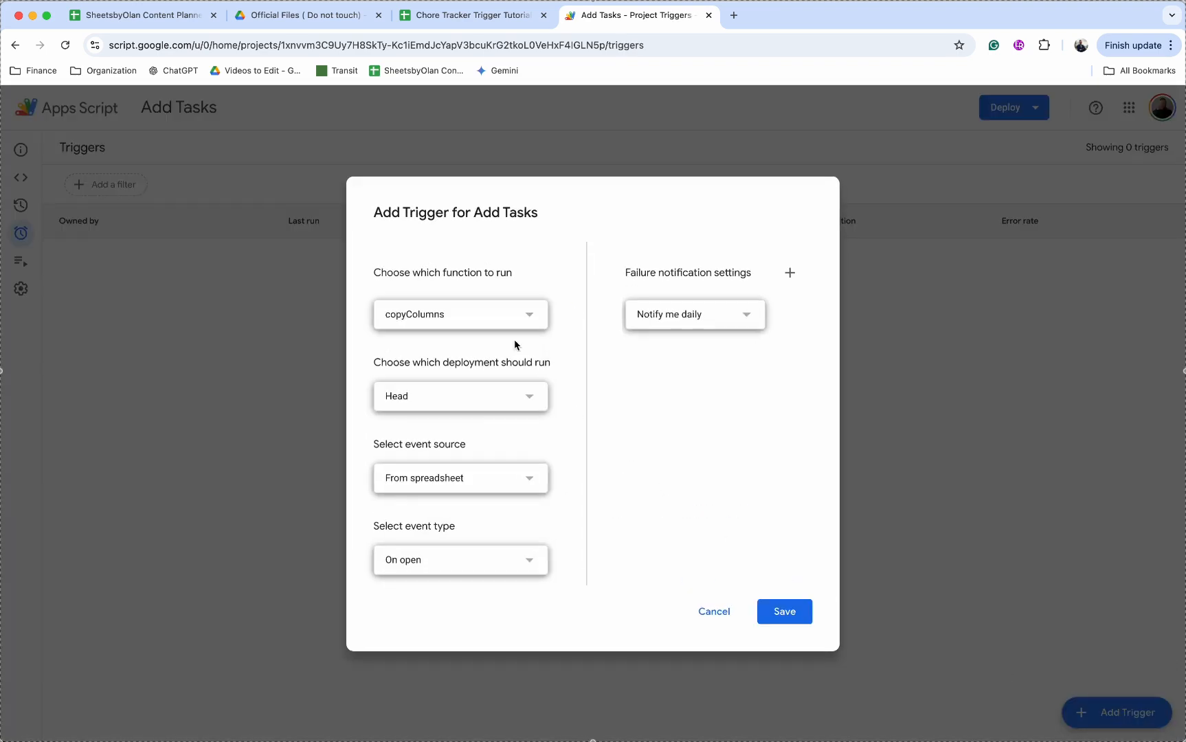
click(487, 314)
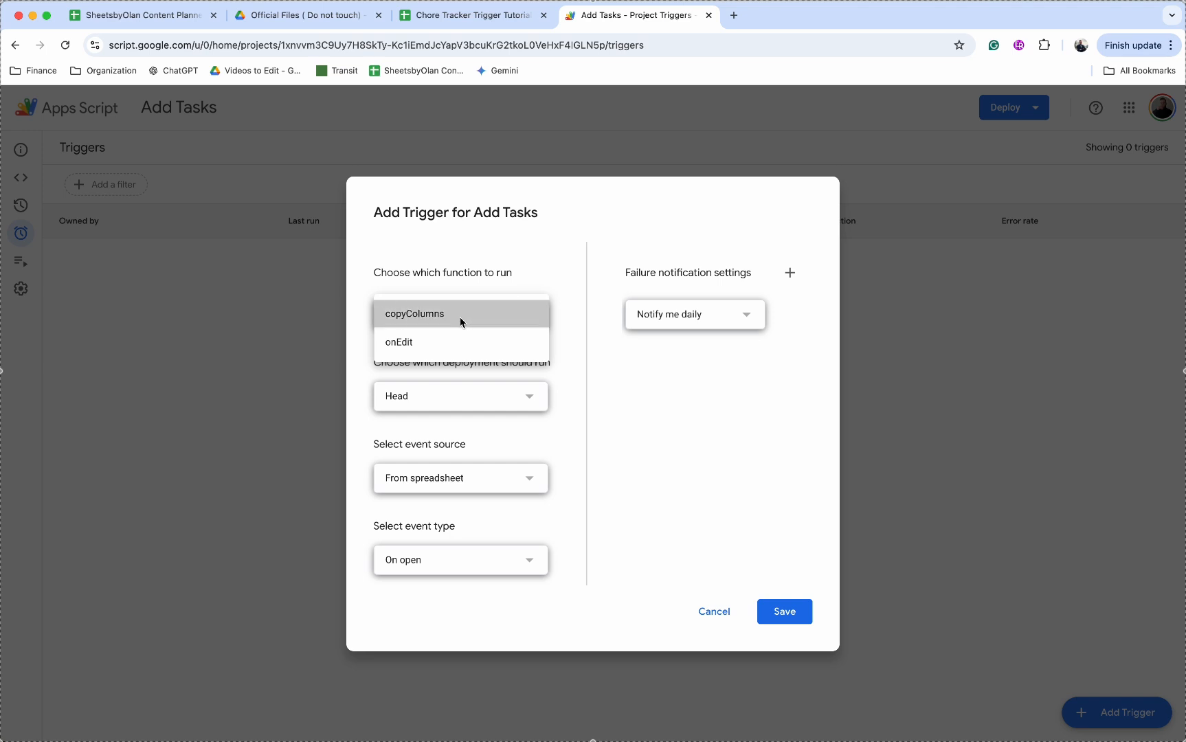
click(460, 317)
click(471, 484)
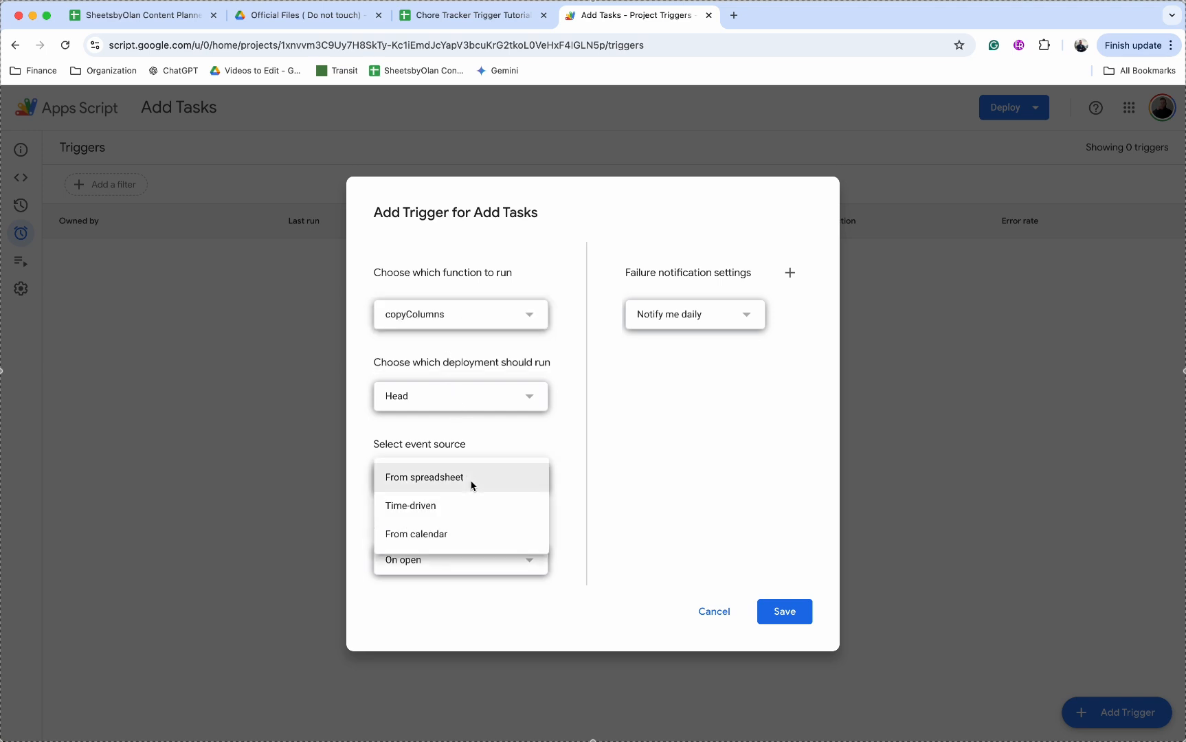
click(477, 510)
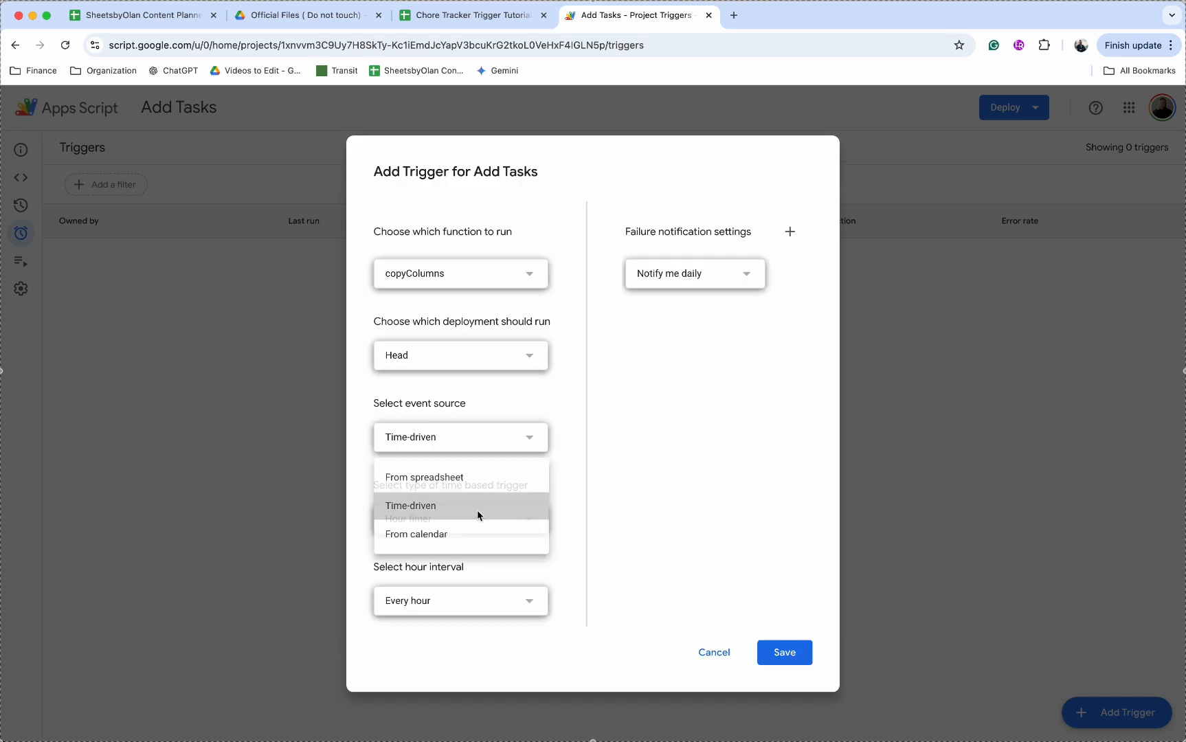
click(505, 520)
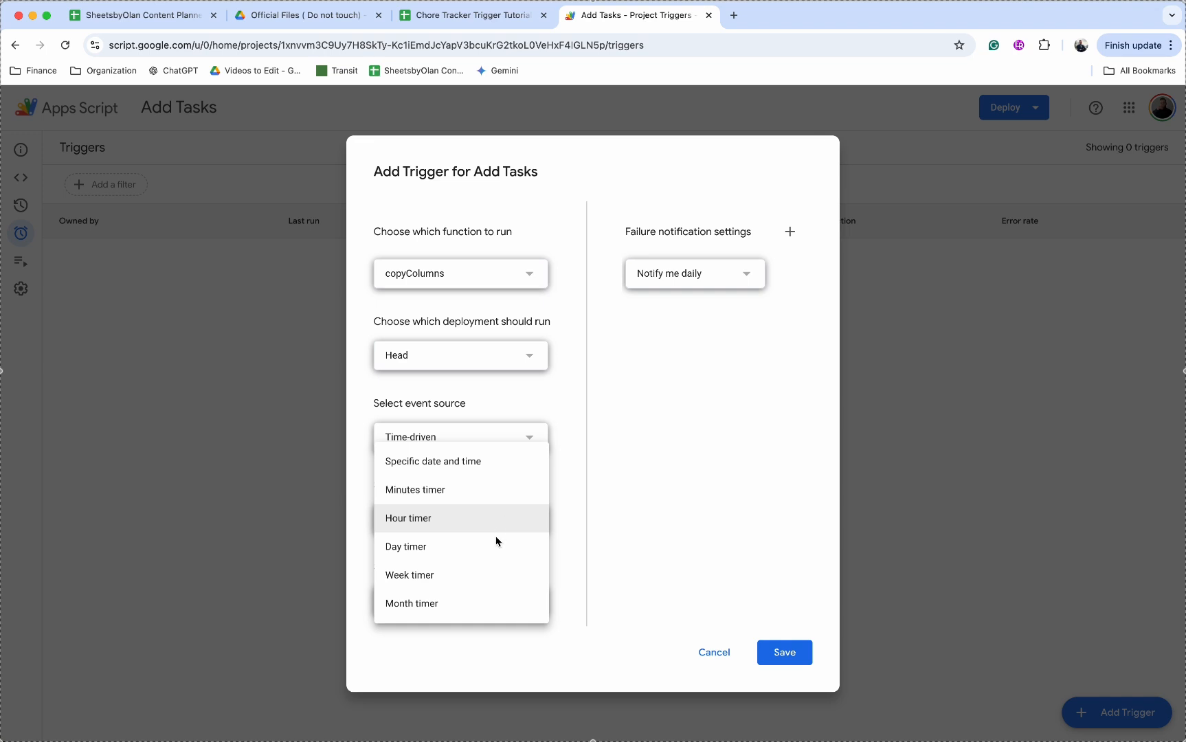
click(492, 547)
click(489, 597)
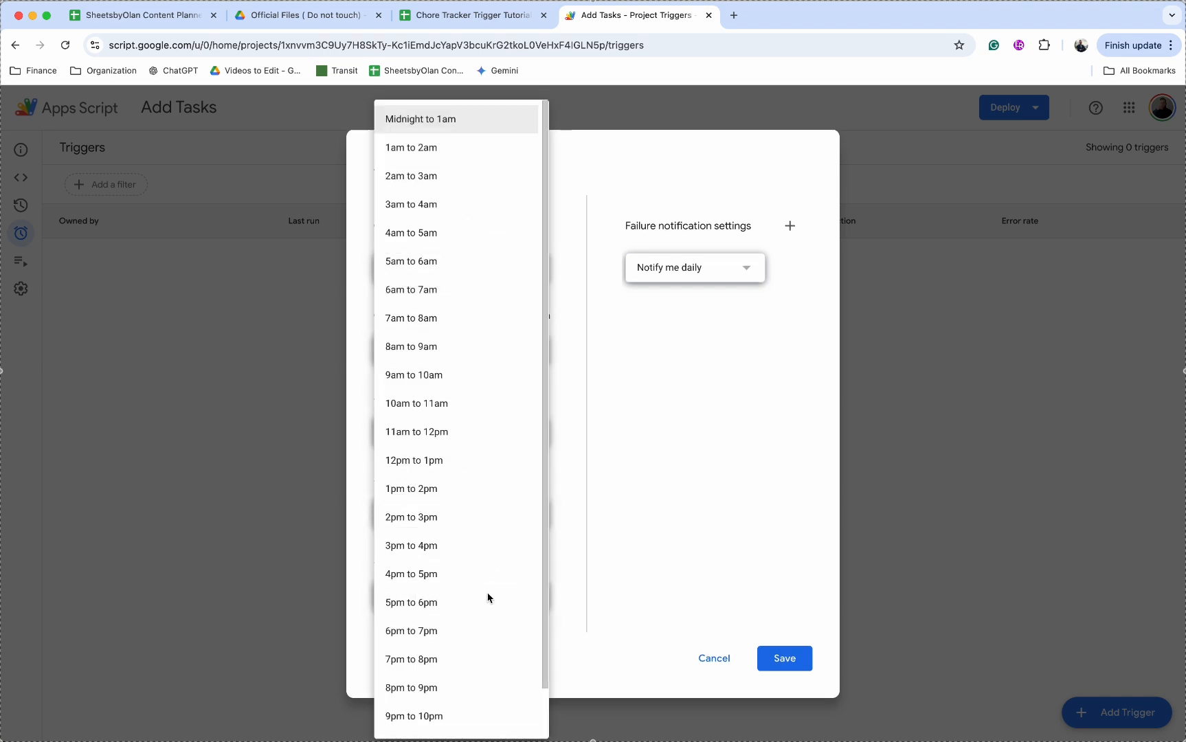
click(593, 574)
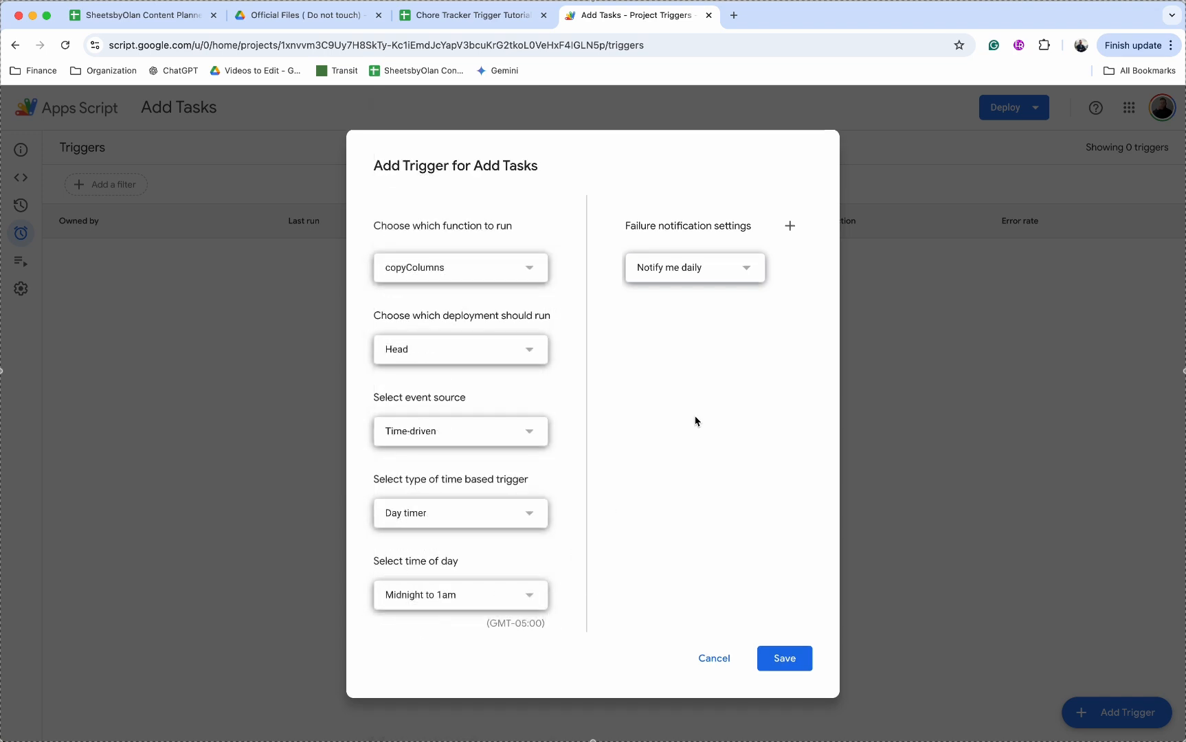
click(805, 663)
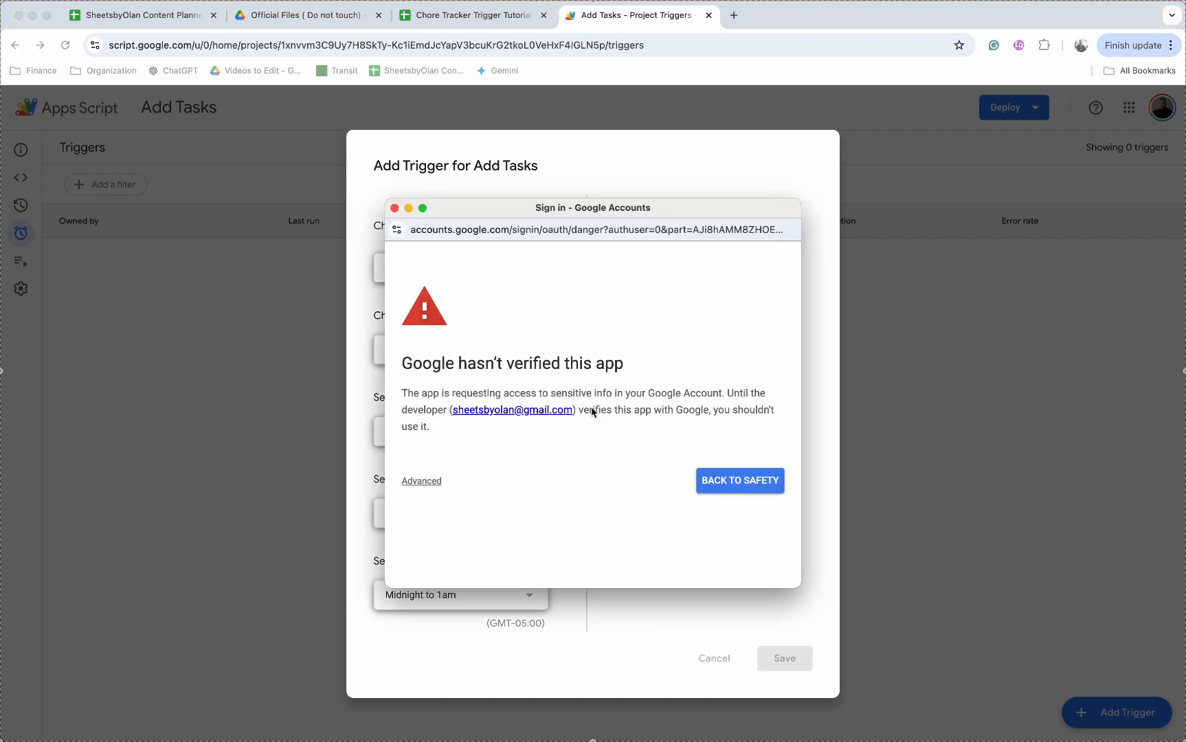
Step: Authorize the Add Tasks project to save the daily copyColumns trigger, then return to the spreadsheet
click(426, 481)
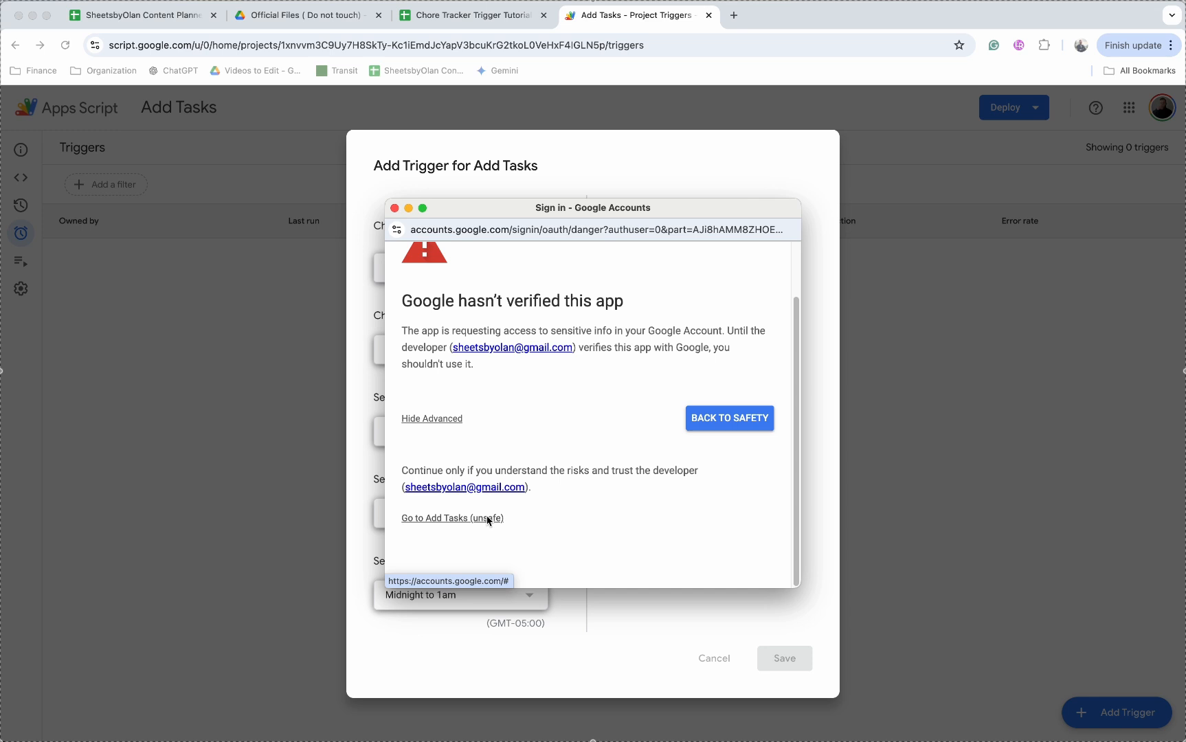
click(487, 520)
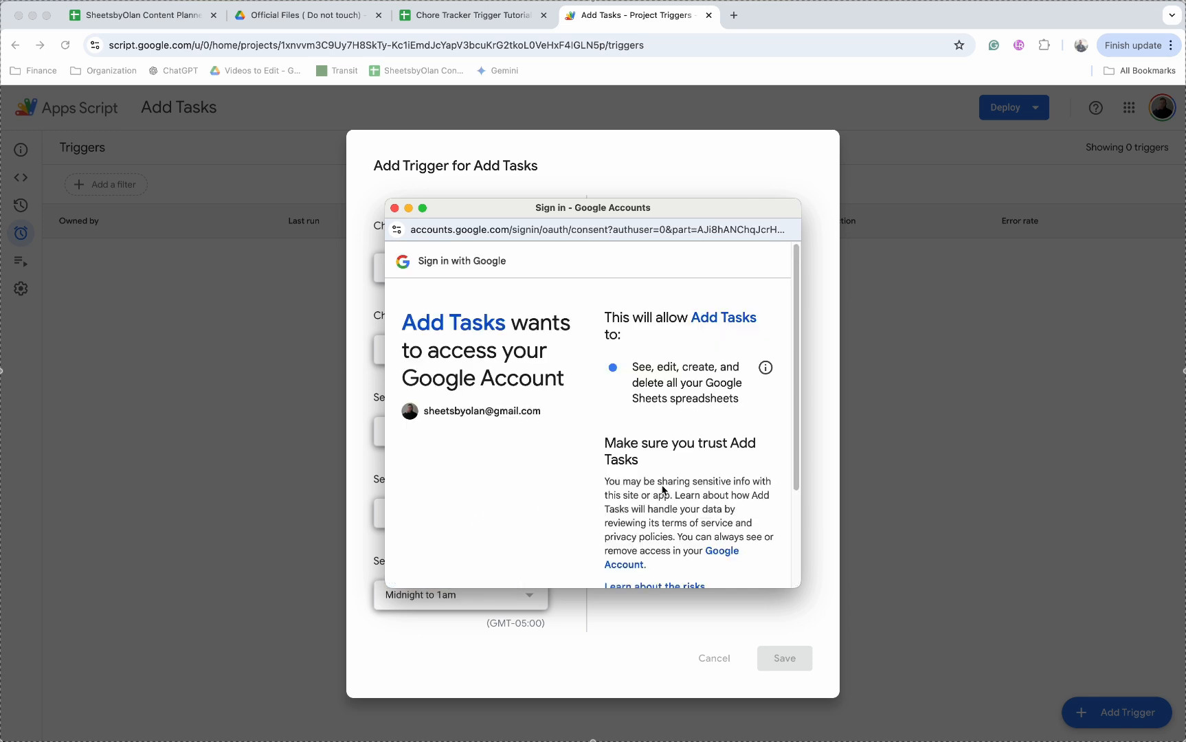
scroll(663, 490, down, 3)
click(745, 512)
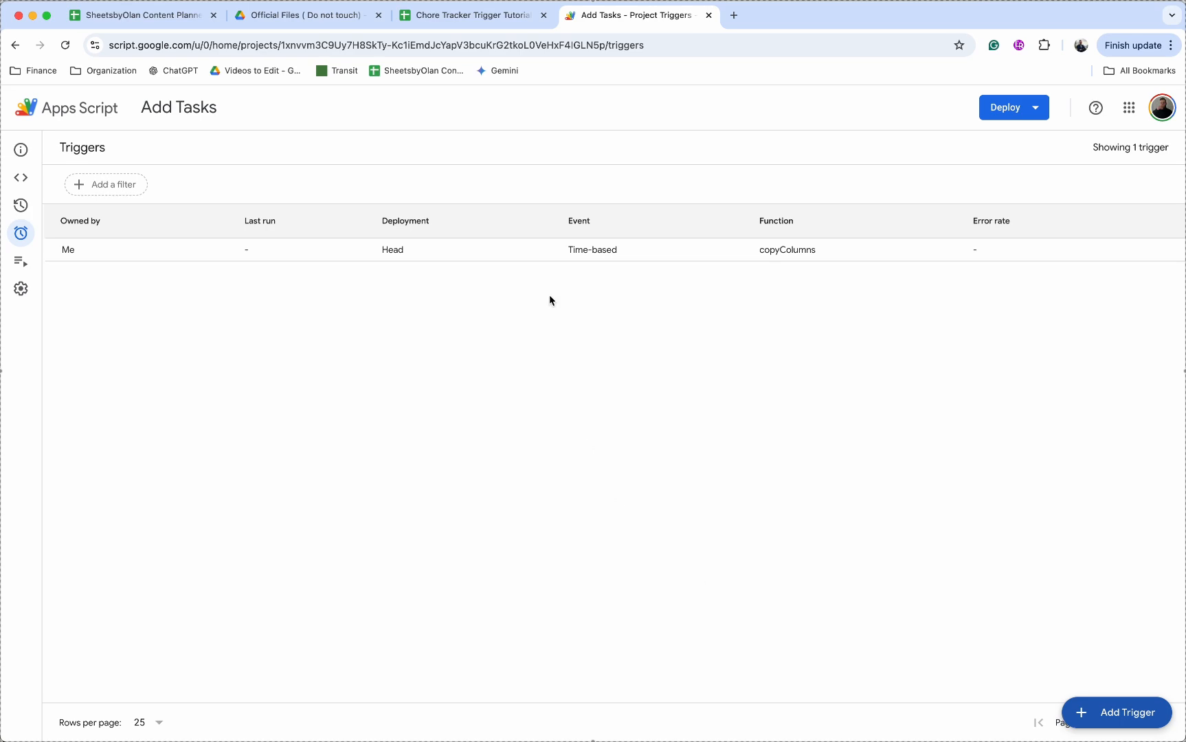
click(474, 15)
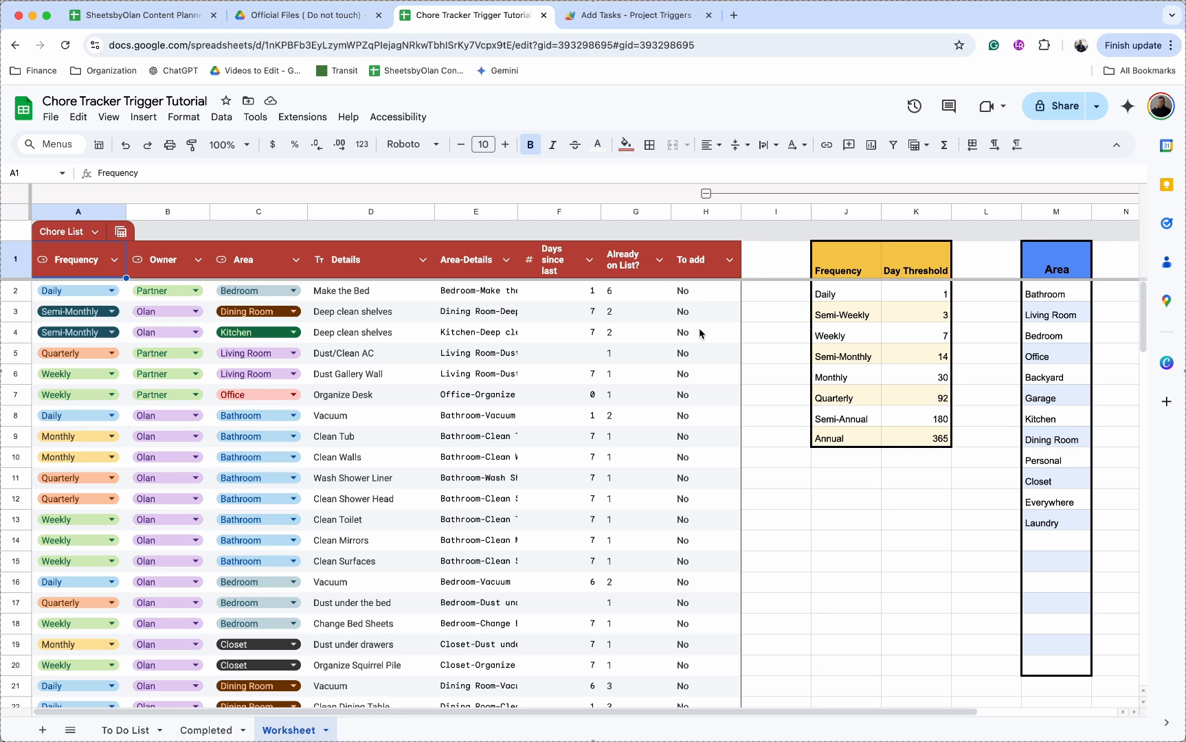
Step: Check the To add formula in H15 and confirm H3 for Deep clean shelves now shows Yes
click(696, 565)
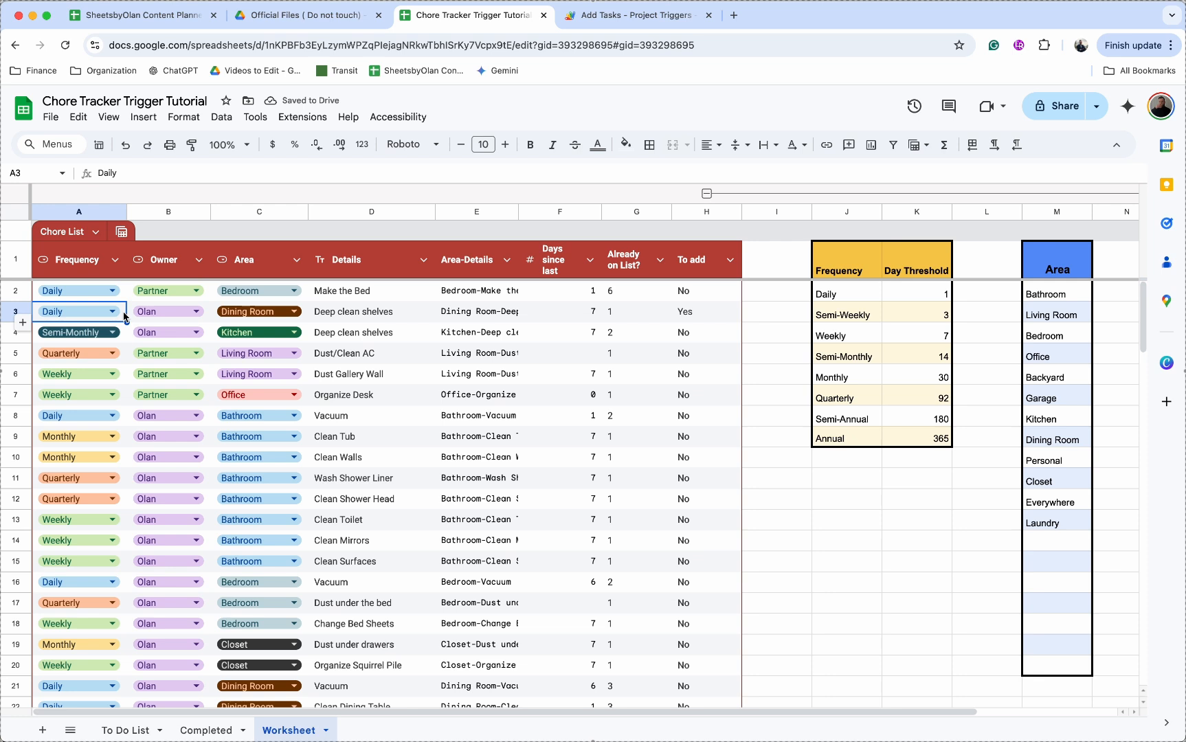
click(702, 318)
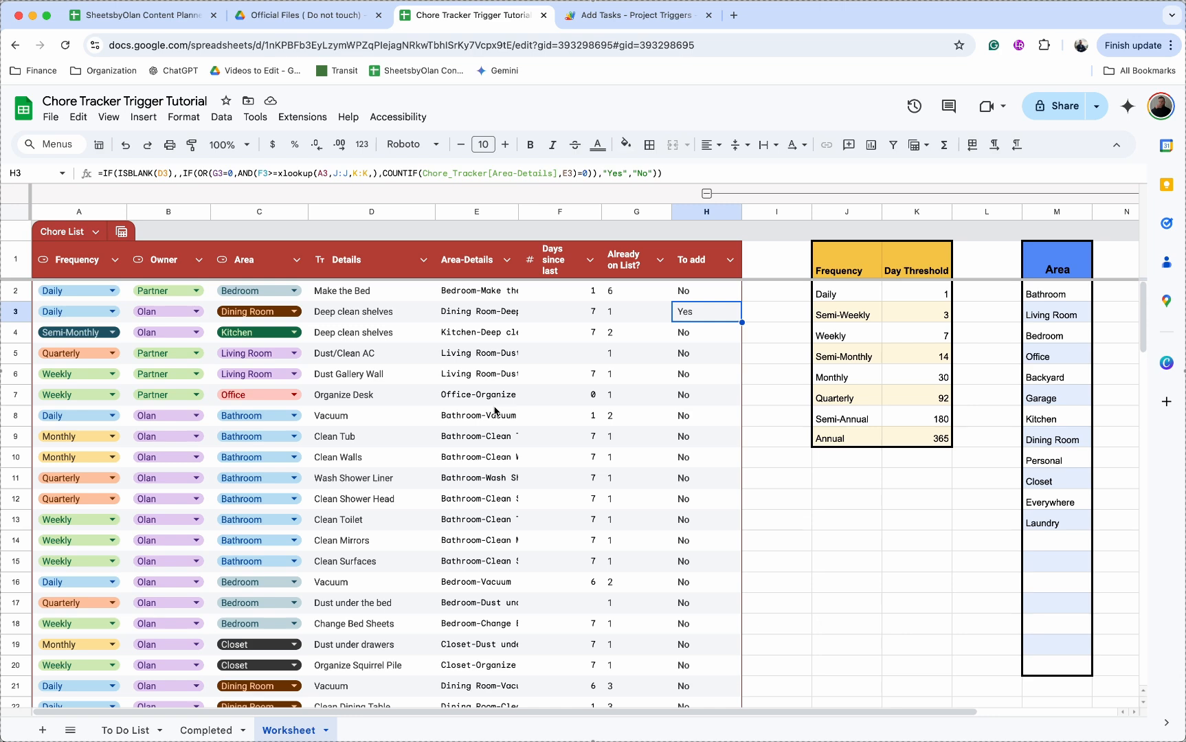
click(313, 117)
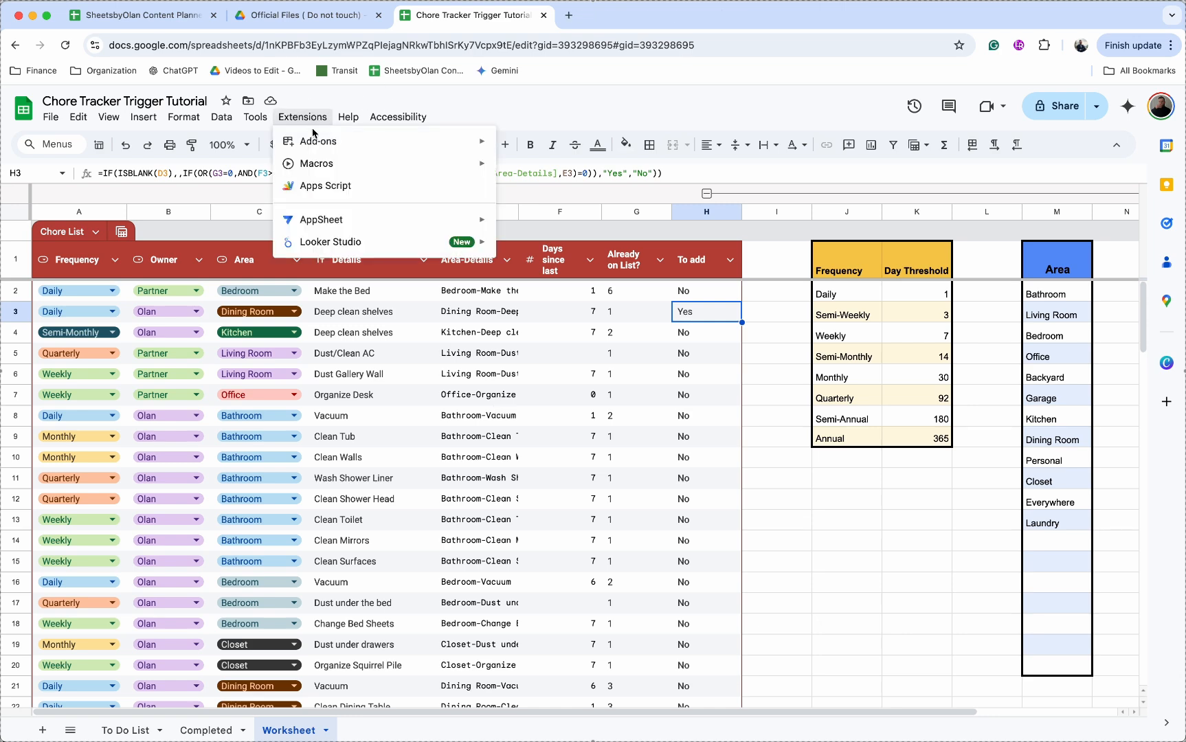
Step: Run copyColumns once in Apps Script, then view the appended chores on the To Do List sheet
click(328, 185)
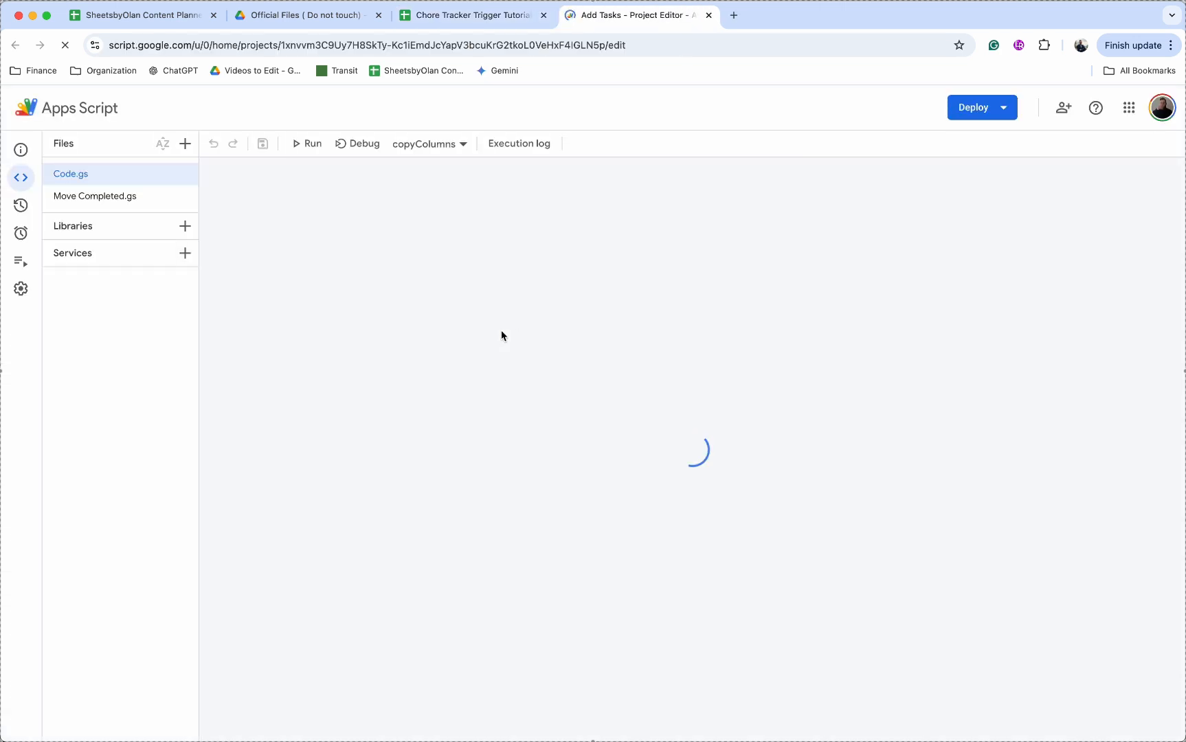
click(310, 146)
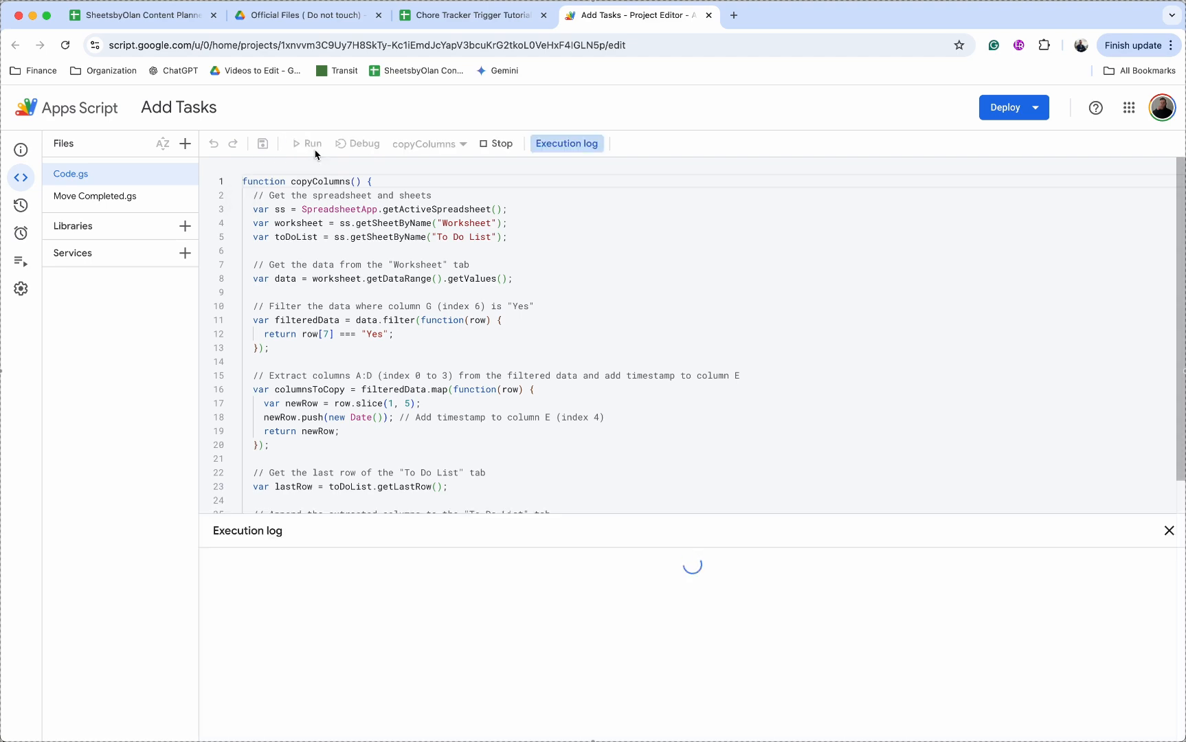
click(493, 15)
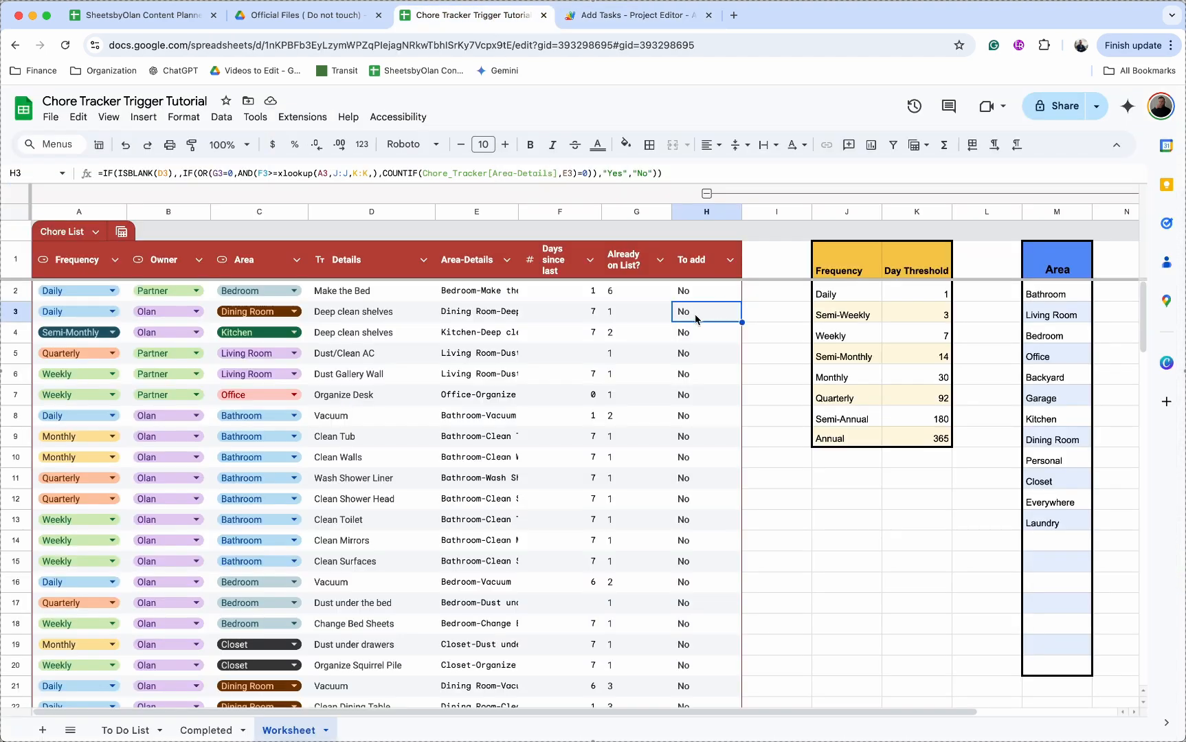
click(125, 730)
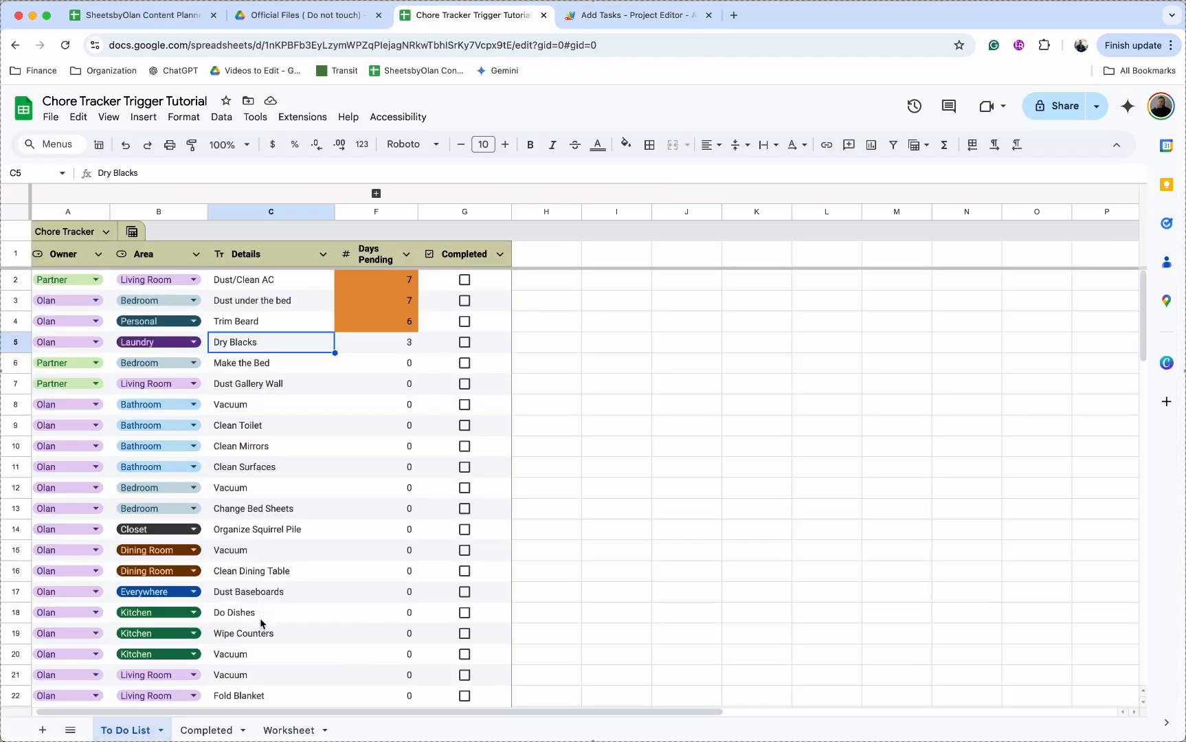